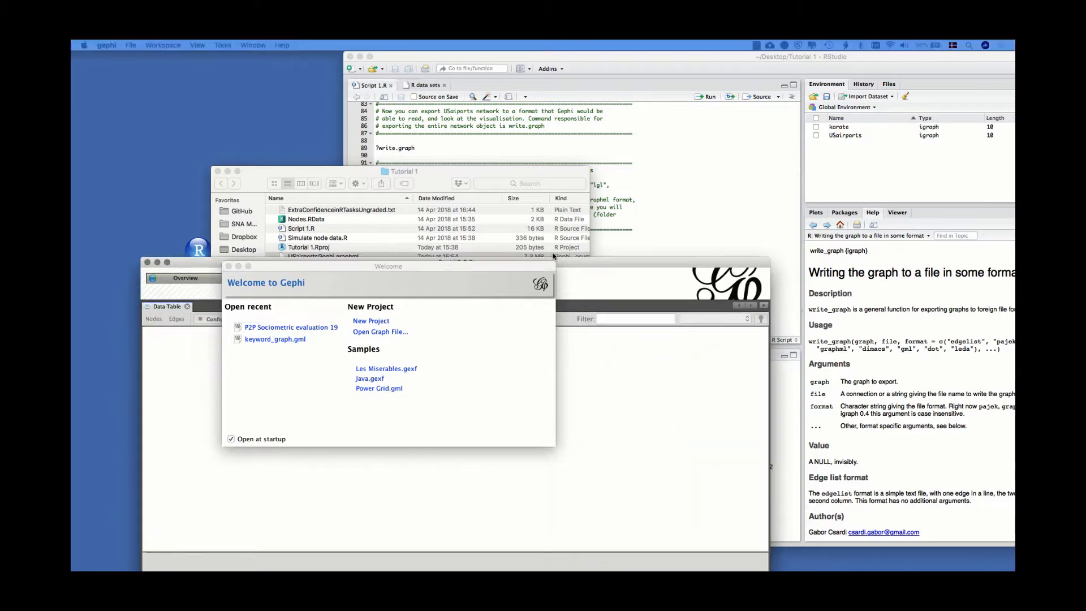
Open USairportsGephi.graphml from the Tutorial 1 folder and import it as a directed graph in a new workspace.
left_click(377, 332)
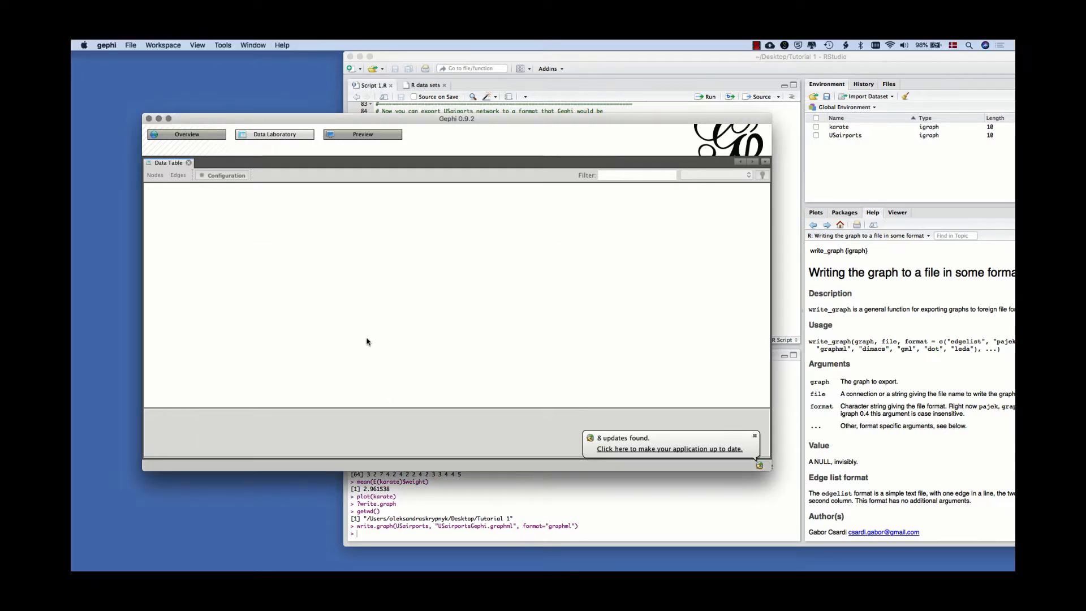
left_click(130, 46)
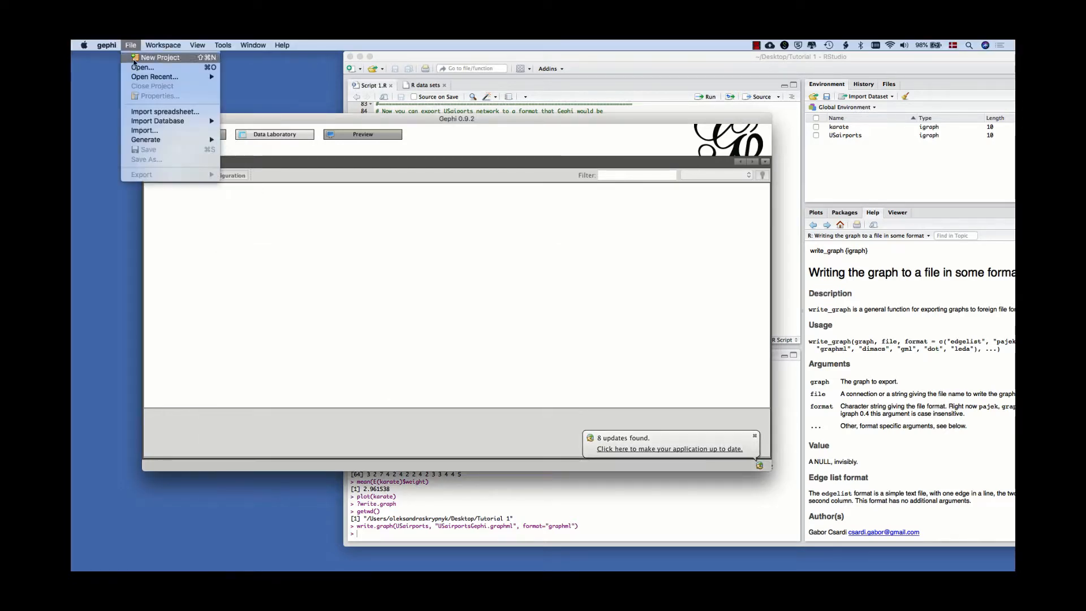
left_click(139, 67)
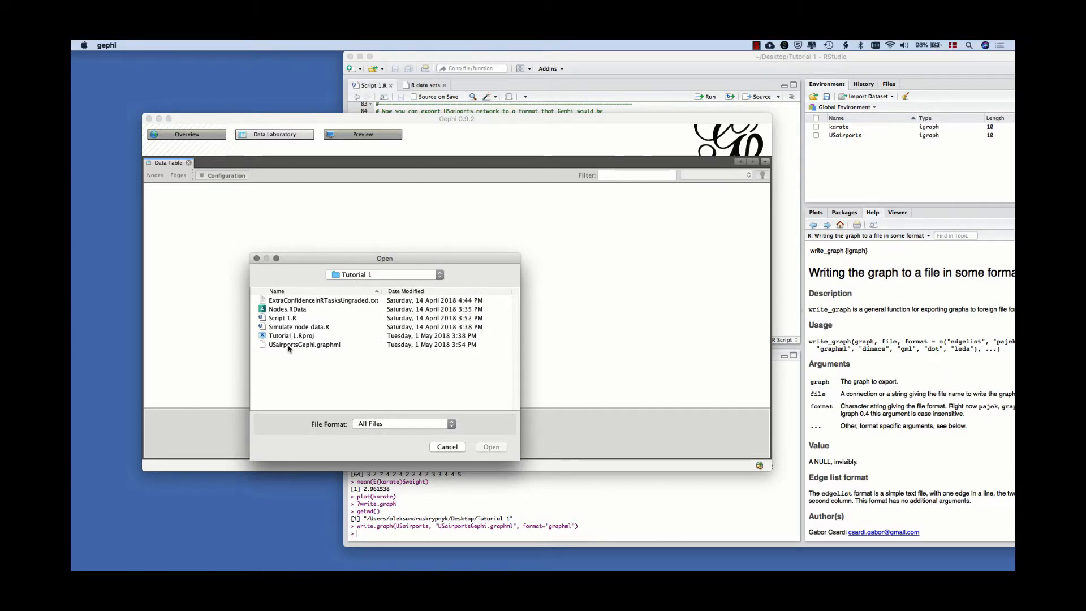
left_click(290, 346)
left_click(490, 447)
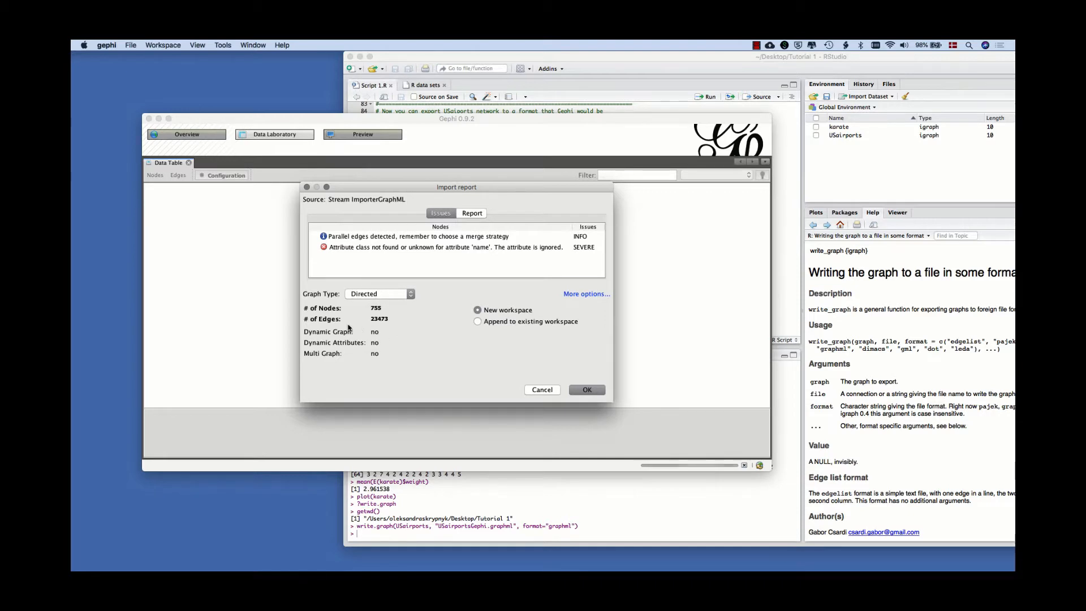
left_click(587, 390)
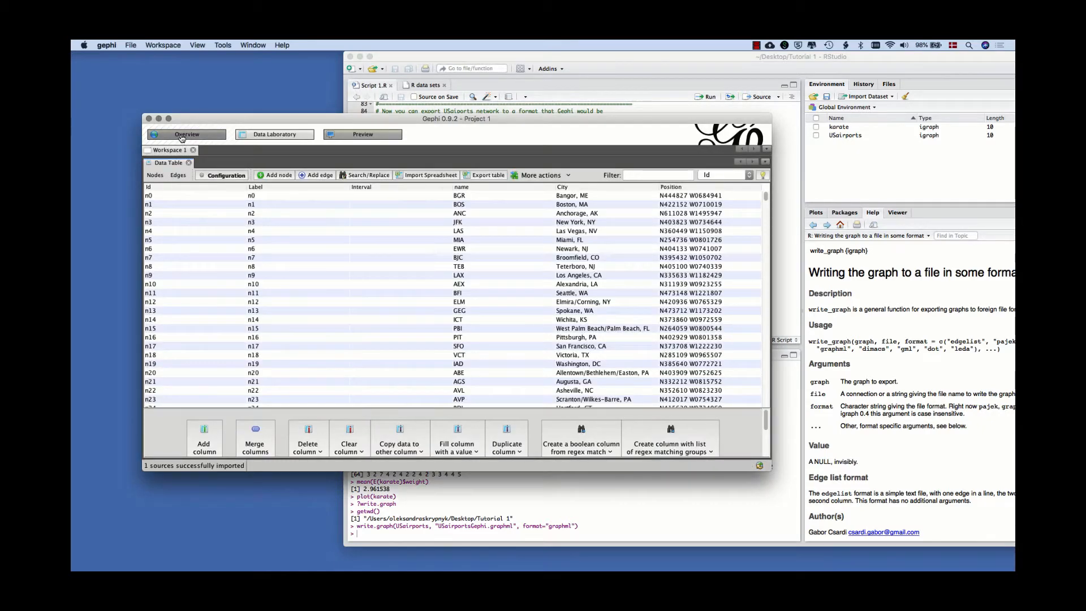
Examine the imported network's graph and its edges and nodes data tables.
left_click_drag(145, 114, 116, 51)
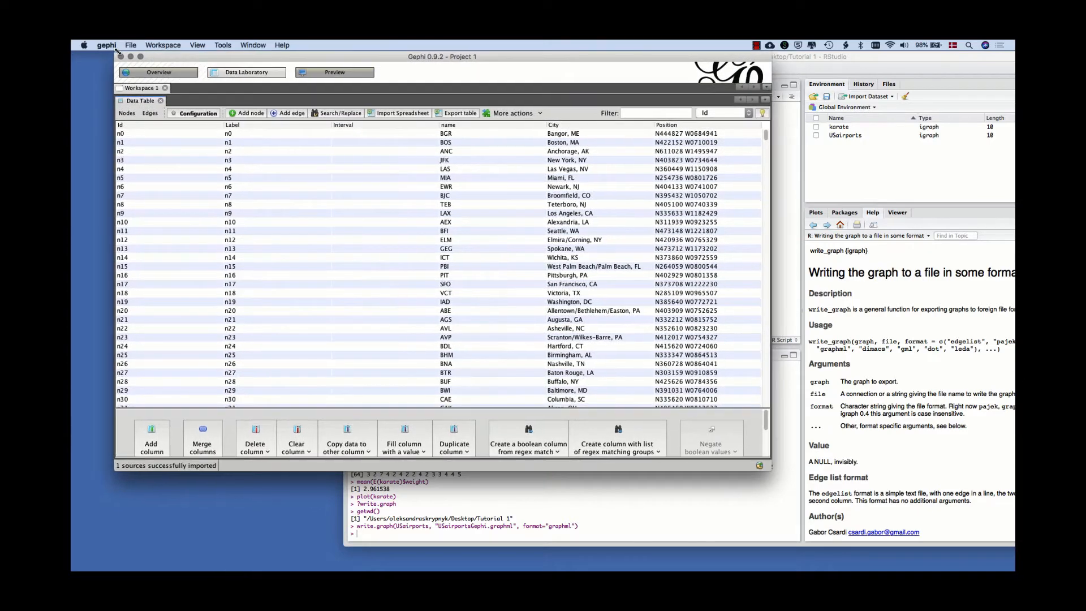
left_click(155, 77)
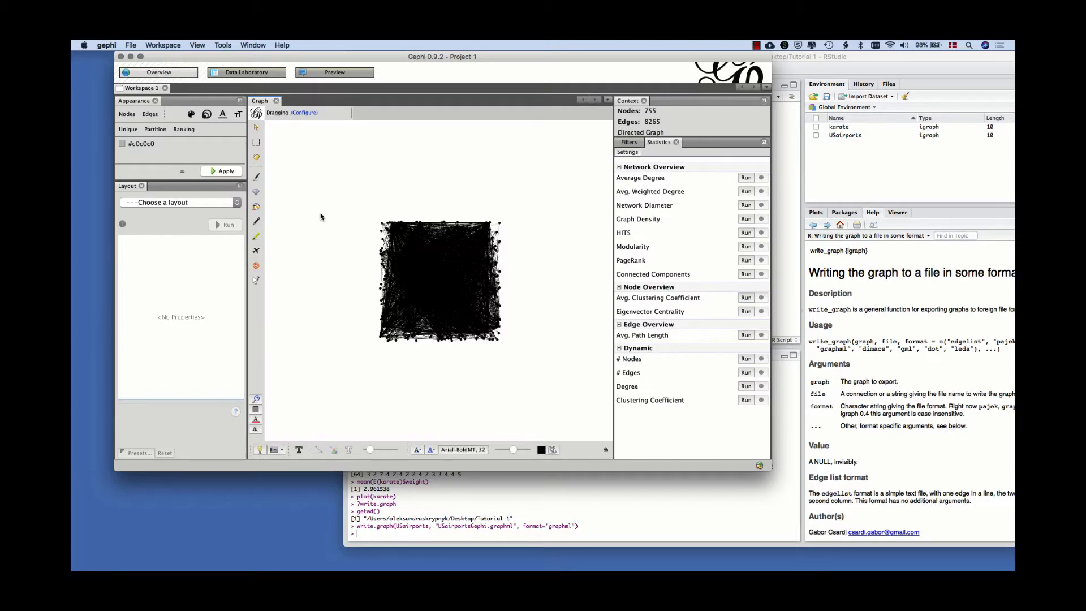
left_click(251, 76)
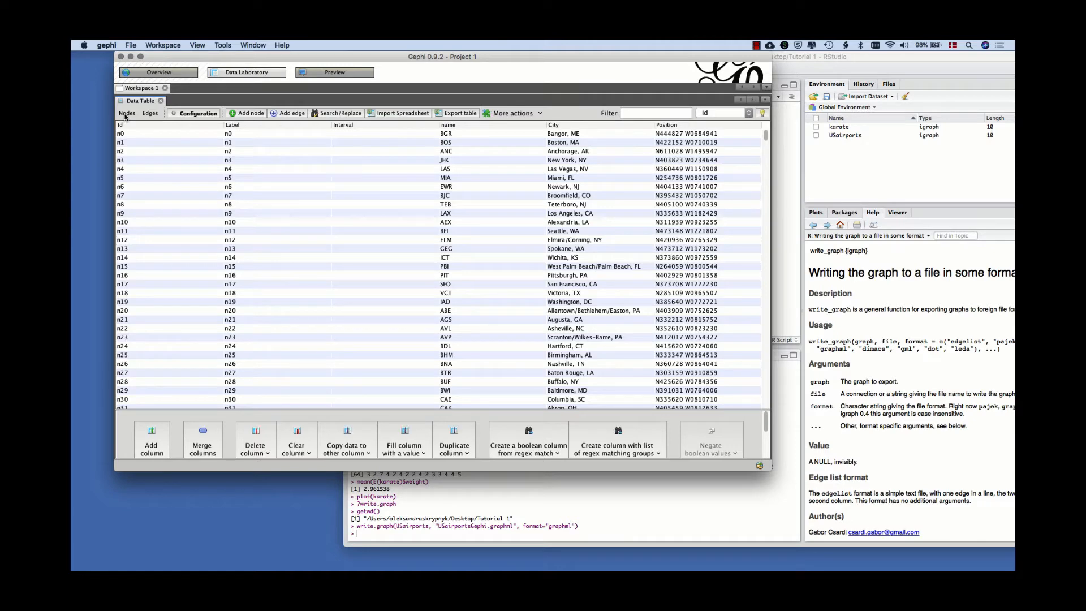
left_click(151, 115)
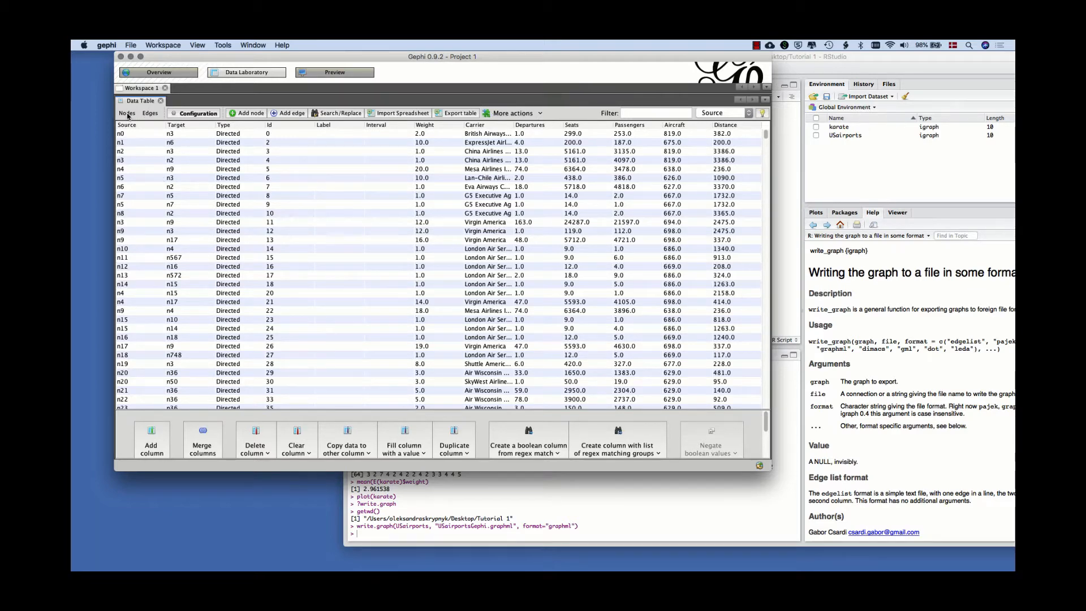
left_click(128, 114)
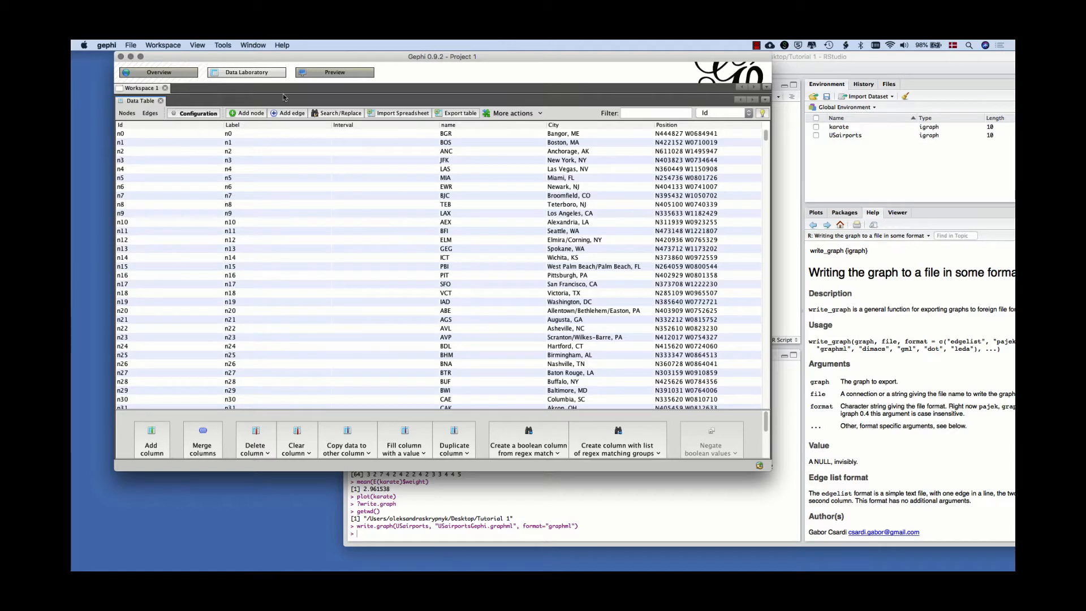
Render a preview of the unformatted airport network with the Default preset.
left_click(325, 74)
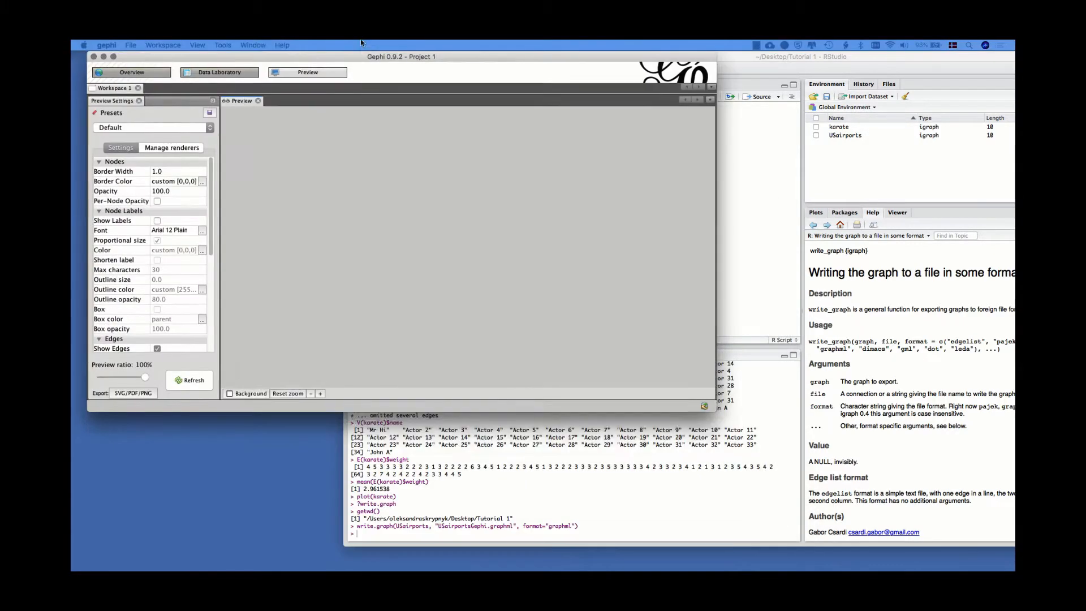
left_click(185, 388)
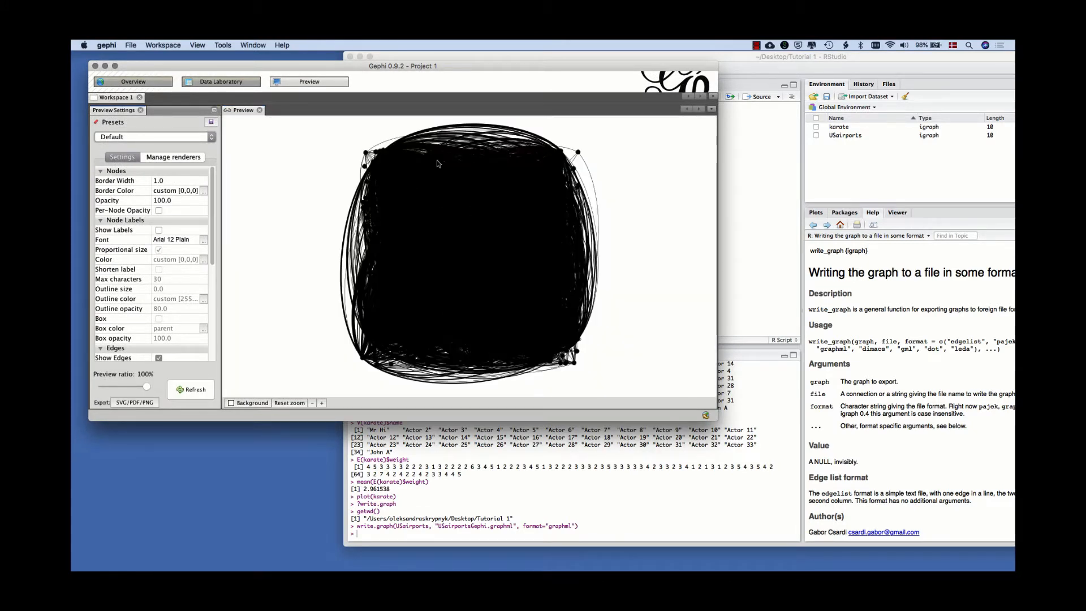
Run the Fruchterman Reingold layout on the network and enlarge the program window for a bigger graph area.
left_click(133, 82)
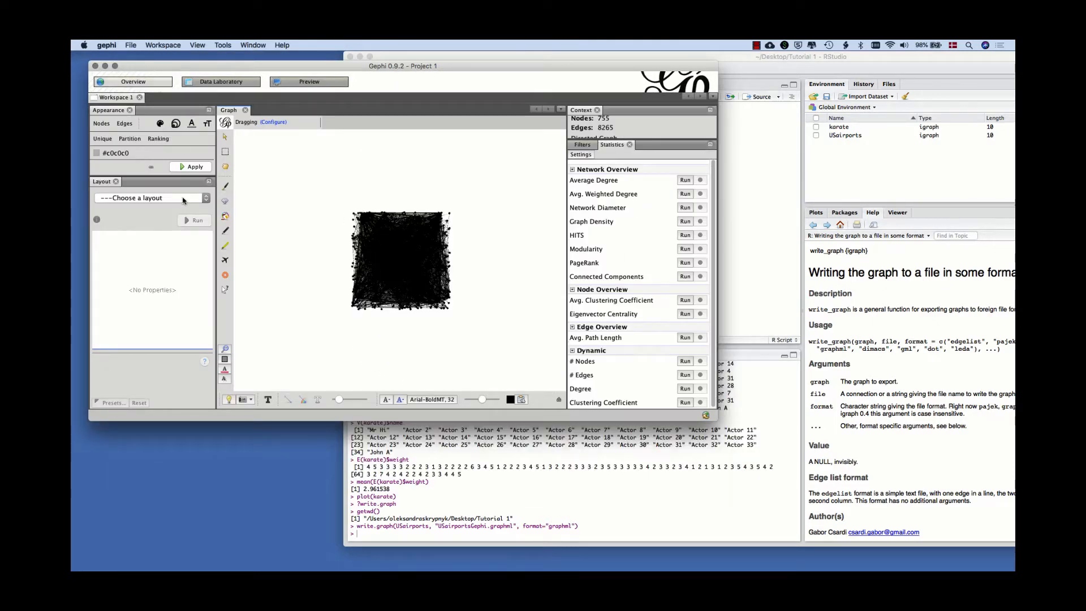
left_click(182, 201)
left_click(169, 251)
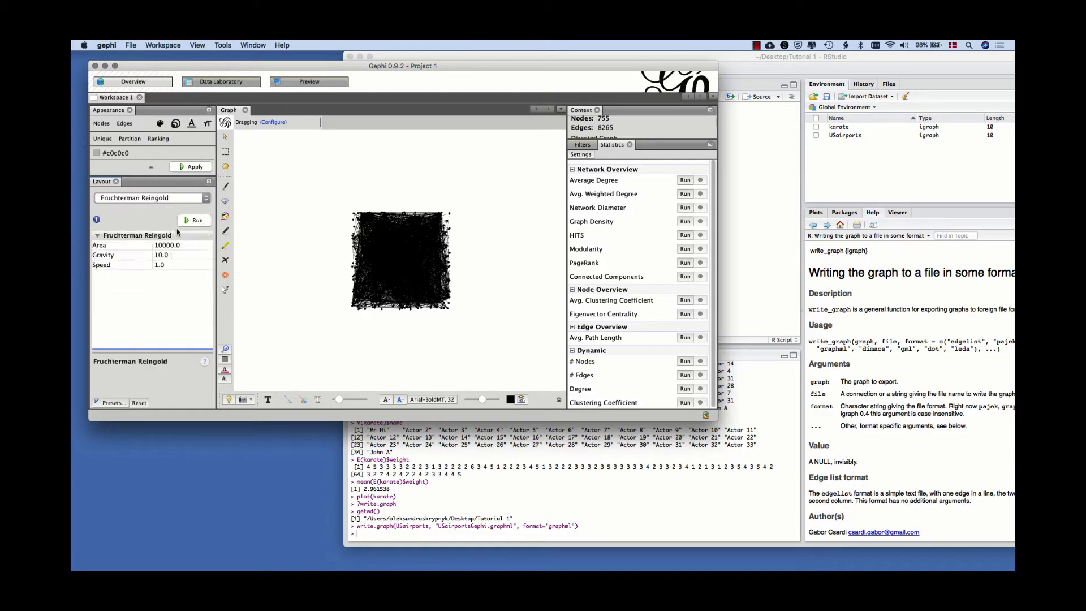
left_click(193, 220)
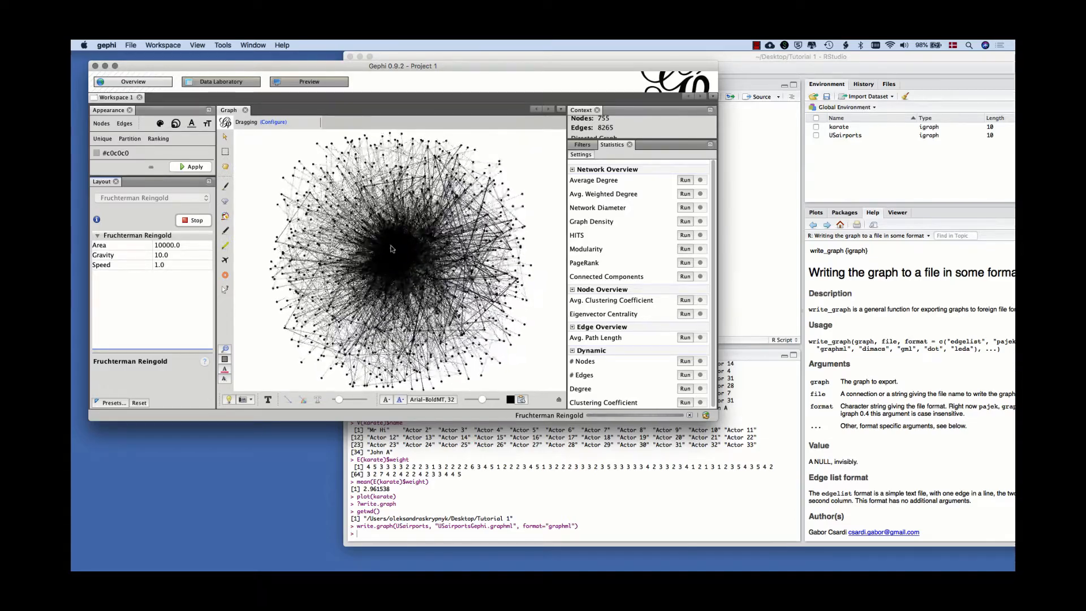
left_click_drag(712, 419, 897, 511)
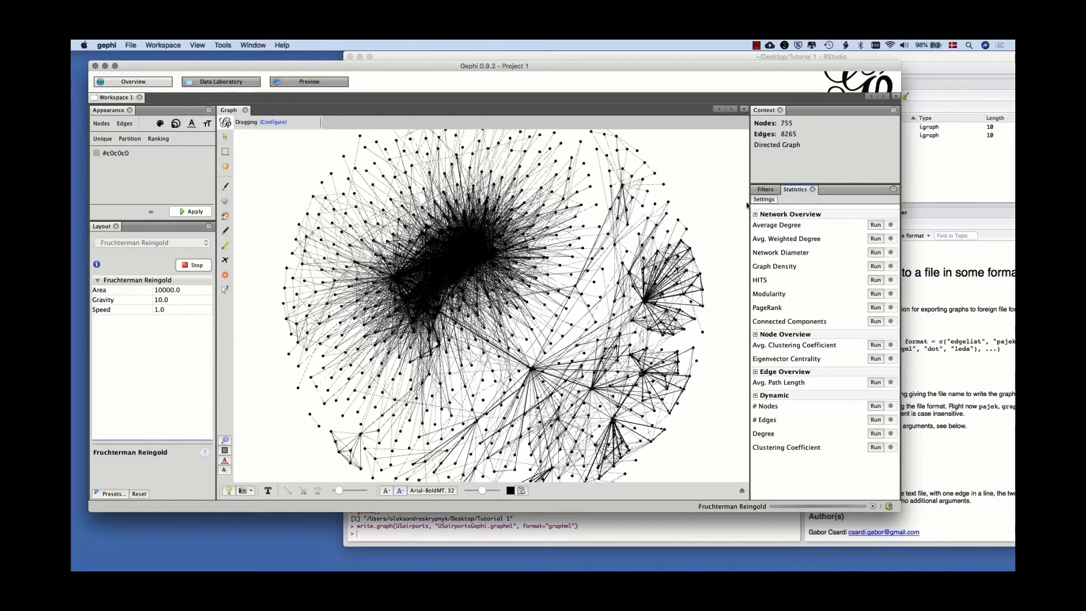
Calculate the network's average degree, close its report, and stop the running layout.
left_click(874, 227)
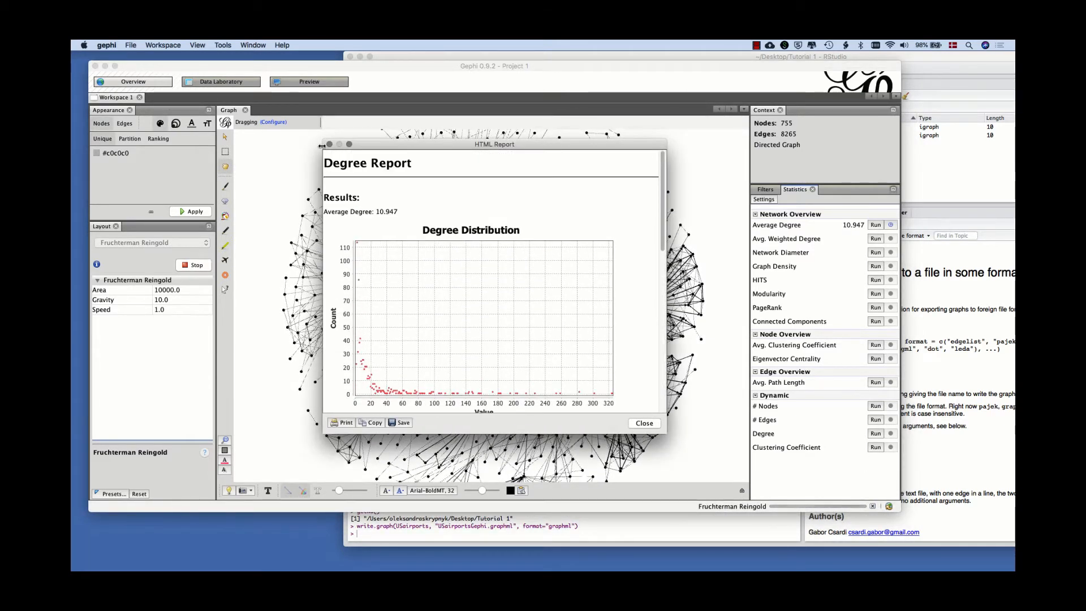
left_click(329, 145)
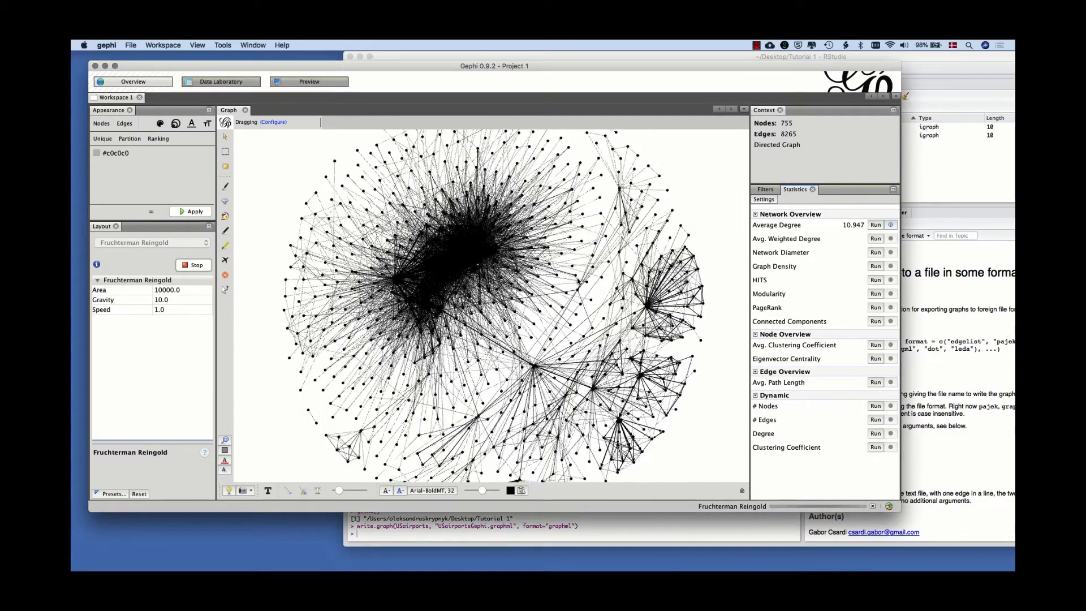
left_click(193, 266)
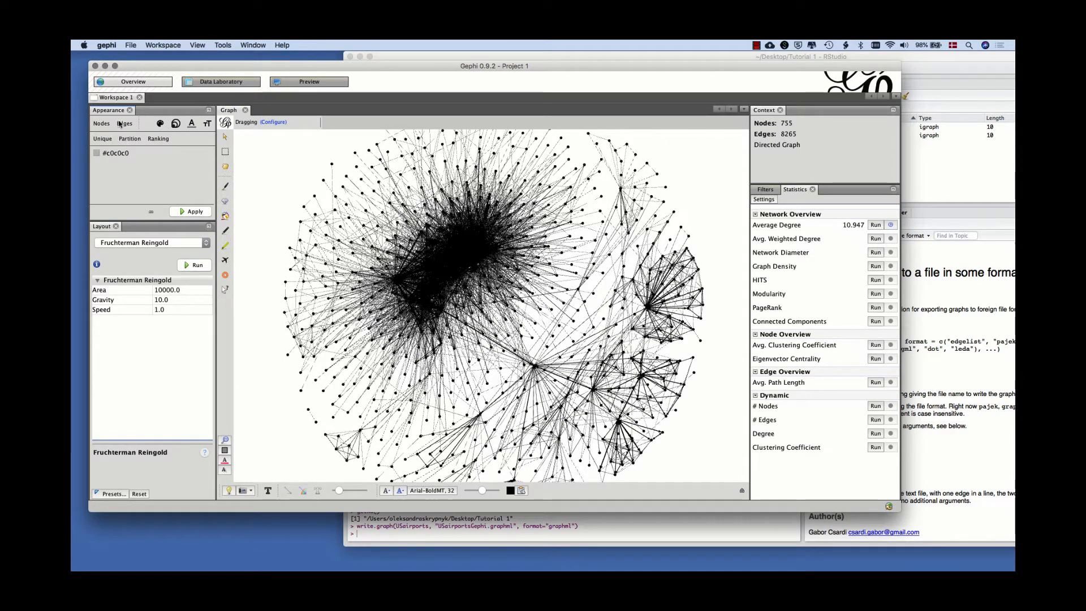
left_click(158, 138)
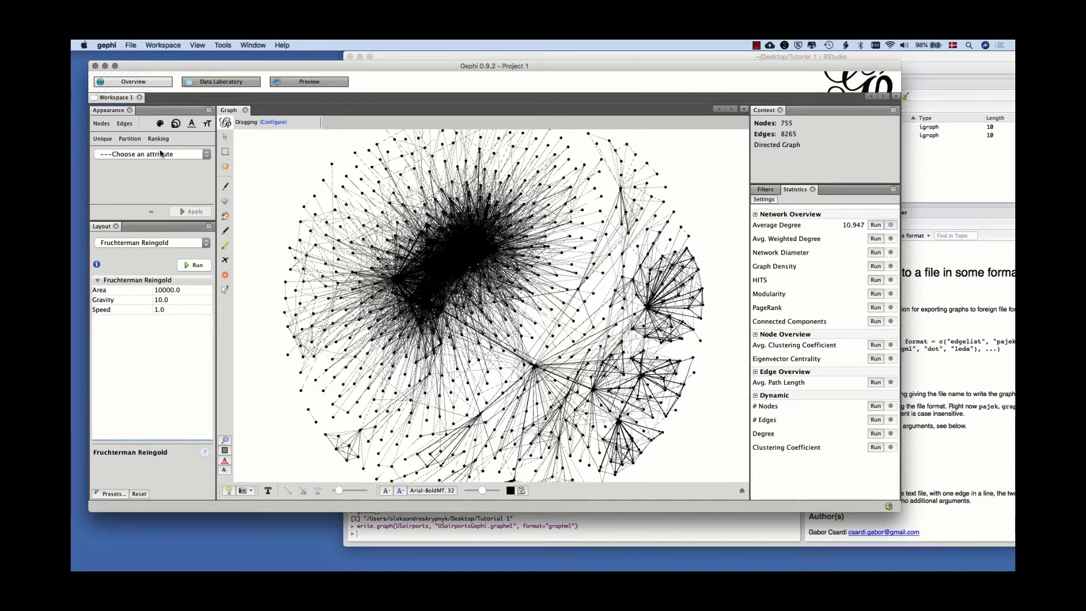
left_click(161, 153)
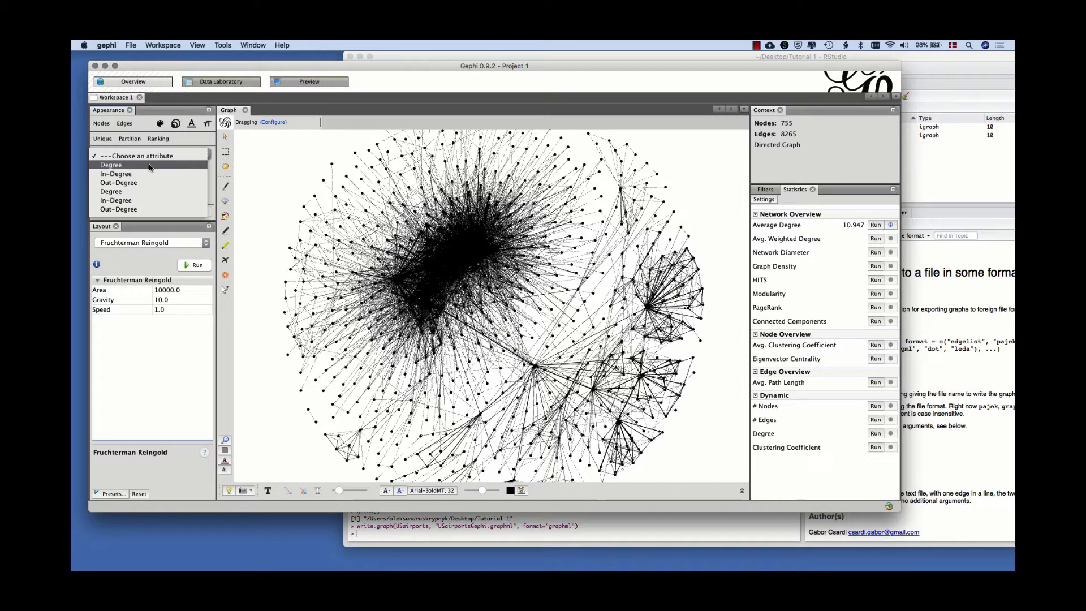
left_click(150, 174)
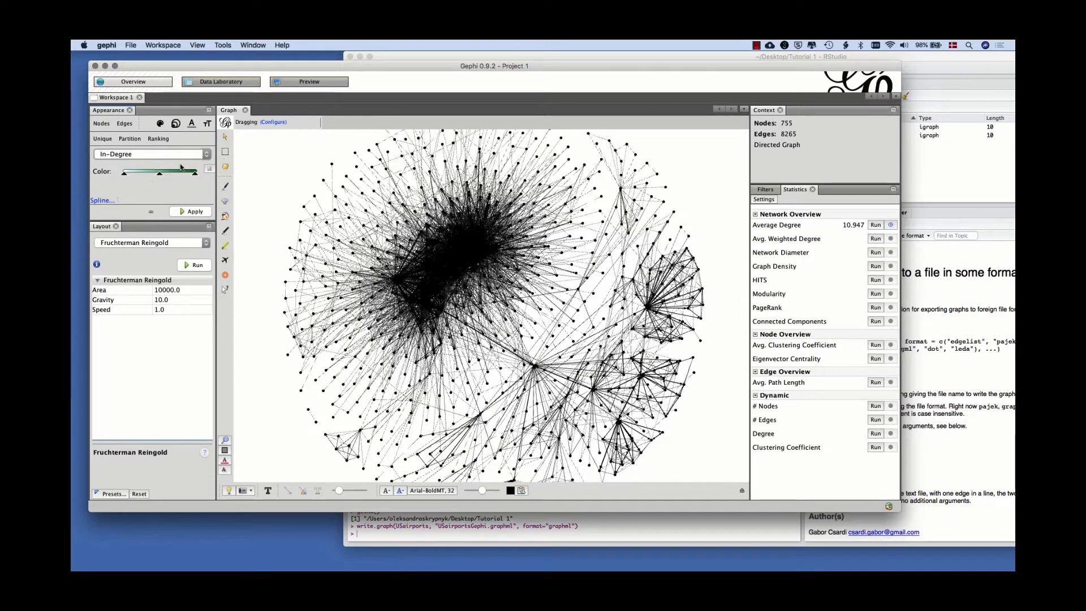
Size the nodes by In-Degree ranking, with a minimum size of 1 and a maximum size of 12.
left_click(176, 124)
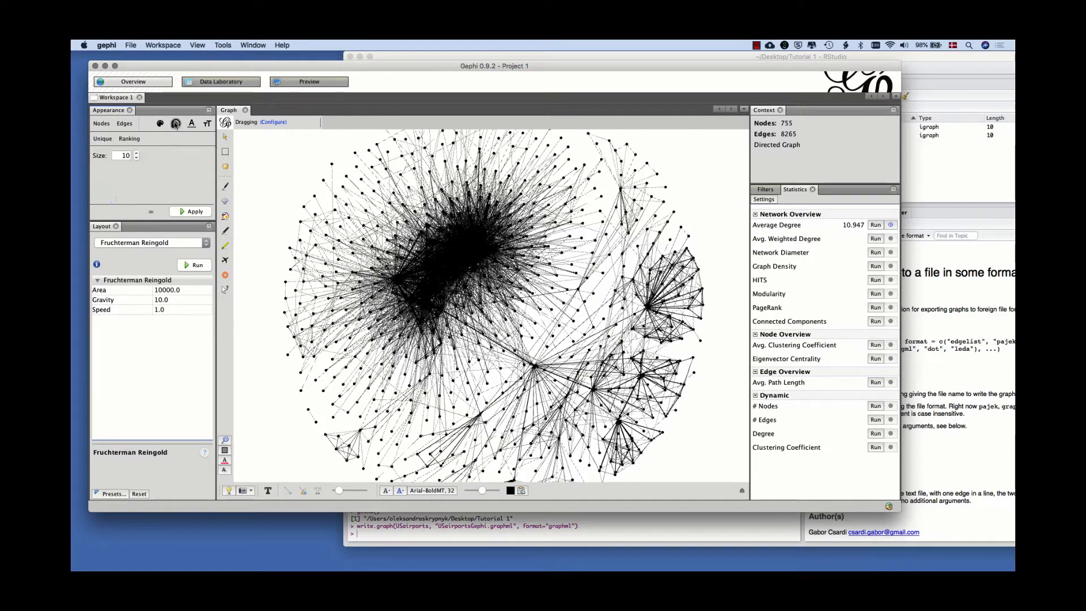
left_click(132, 142)
left_click(134, 157)
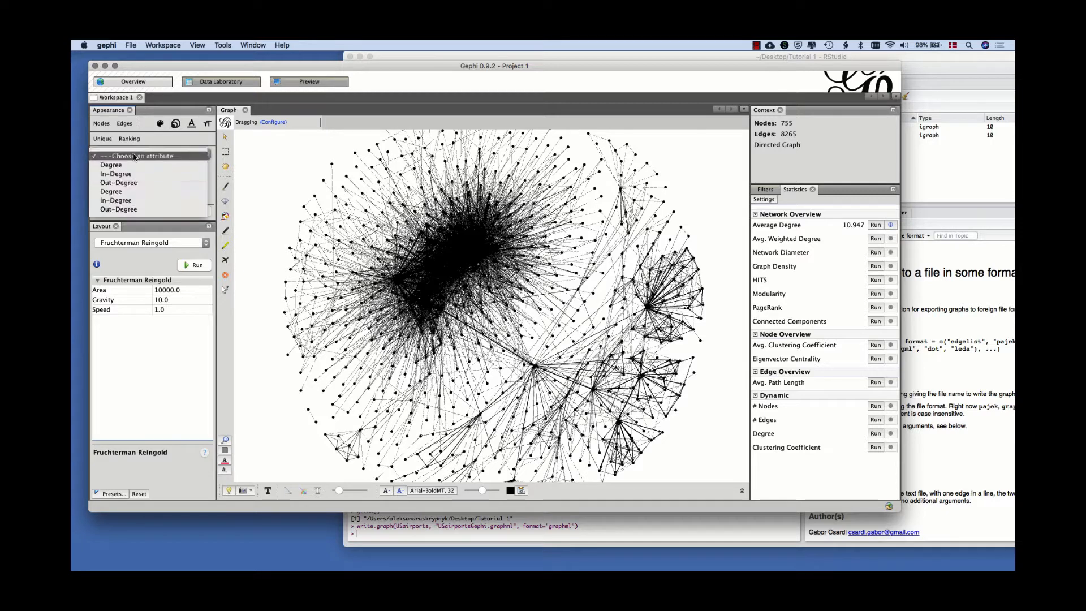
left_click(132, 174)
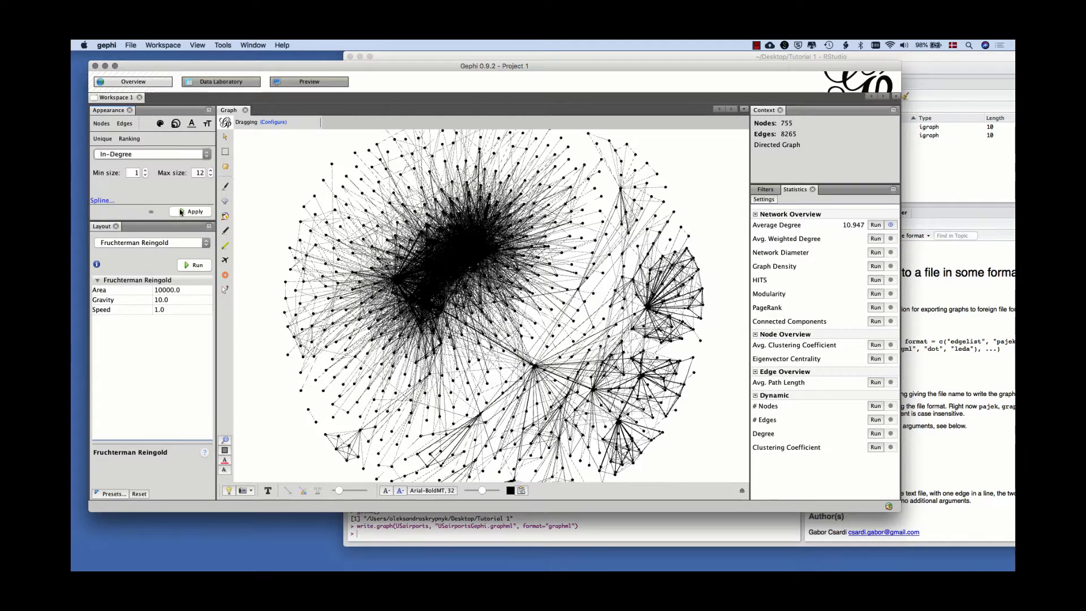
left_click(181, 212)
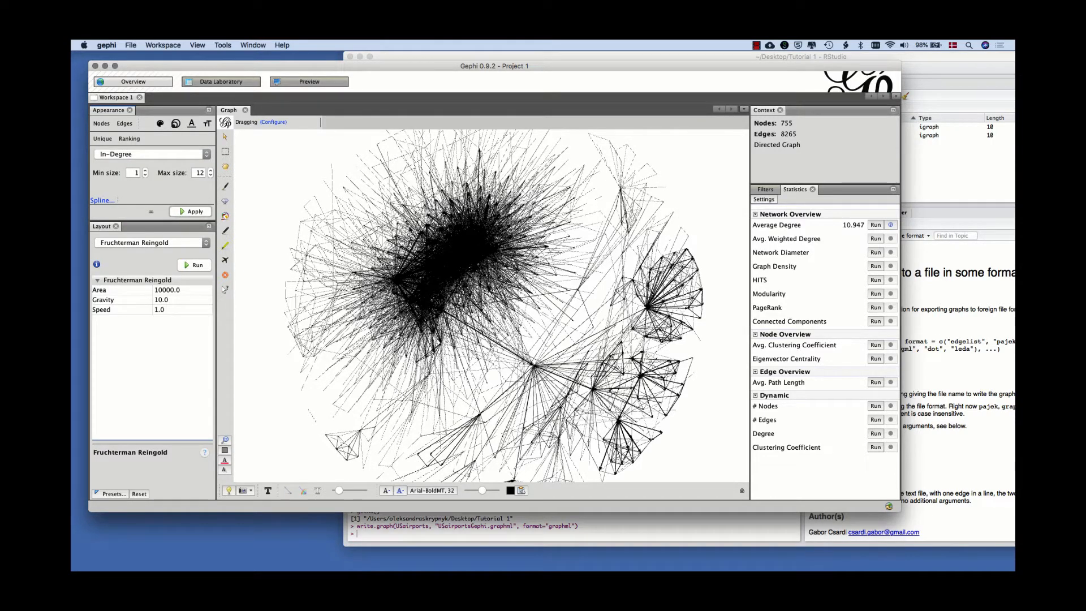
Check which attributes are available for partitioning the nodes by colour, without choosing one.
left_click(160, 124)
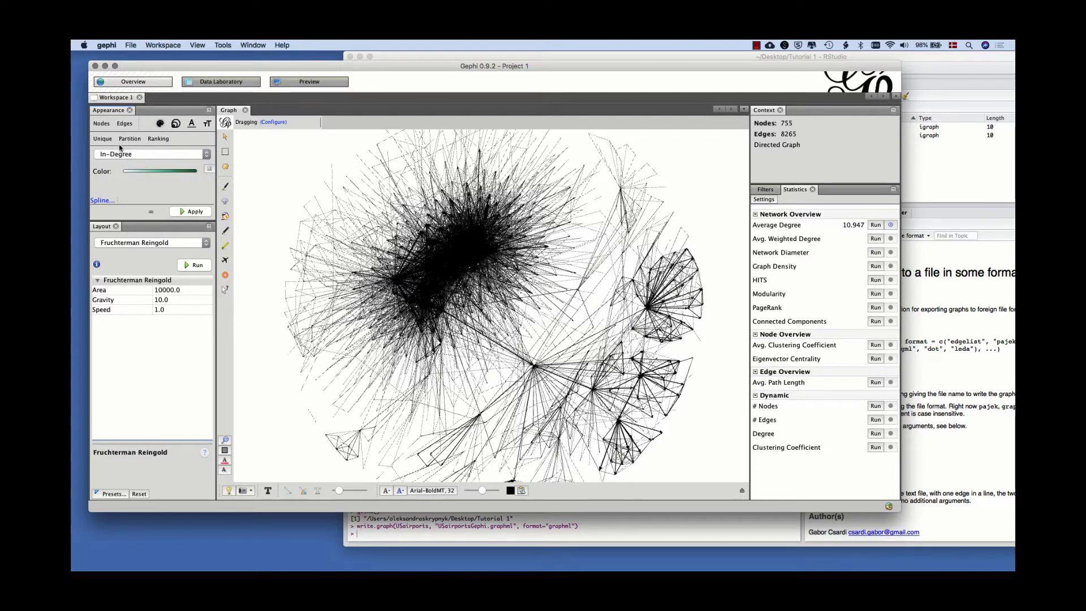
left_click(130, 138)
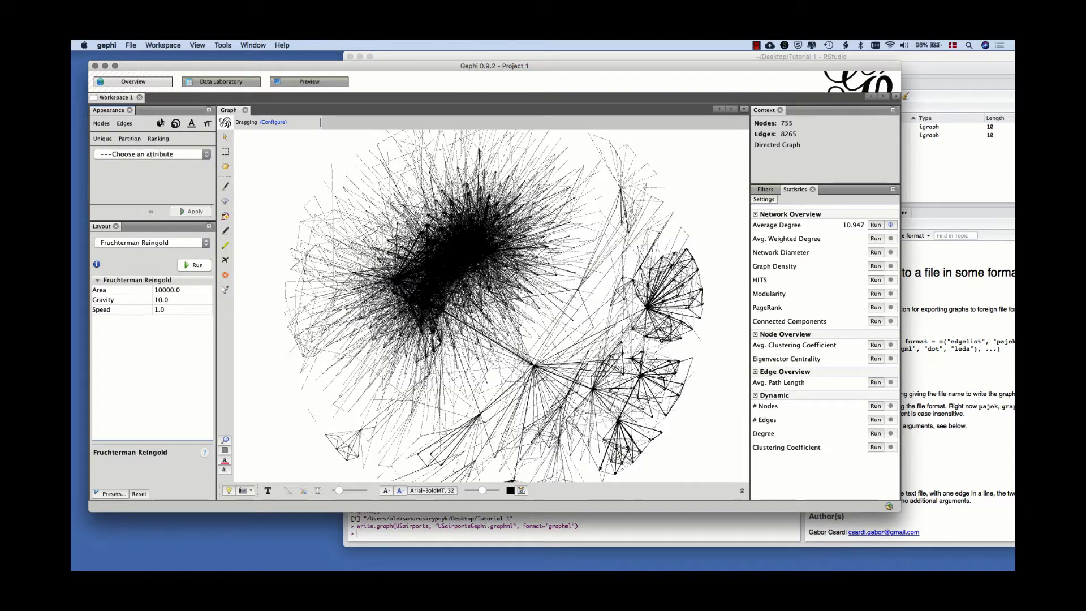
left_click(147, 156)
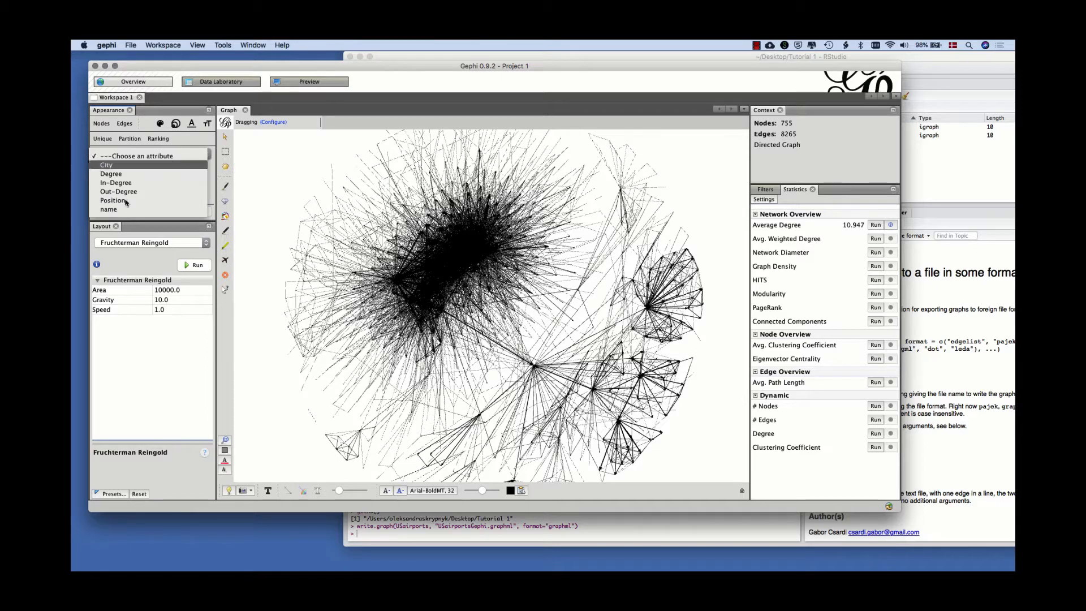
left_click(131, 155)
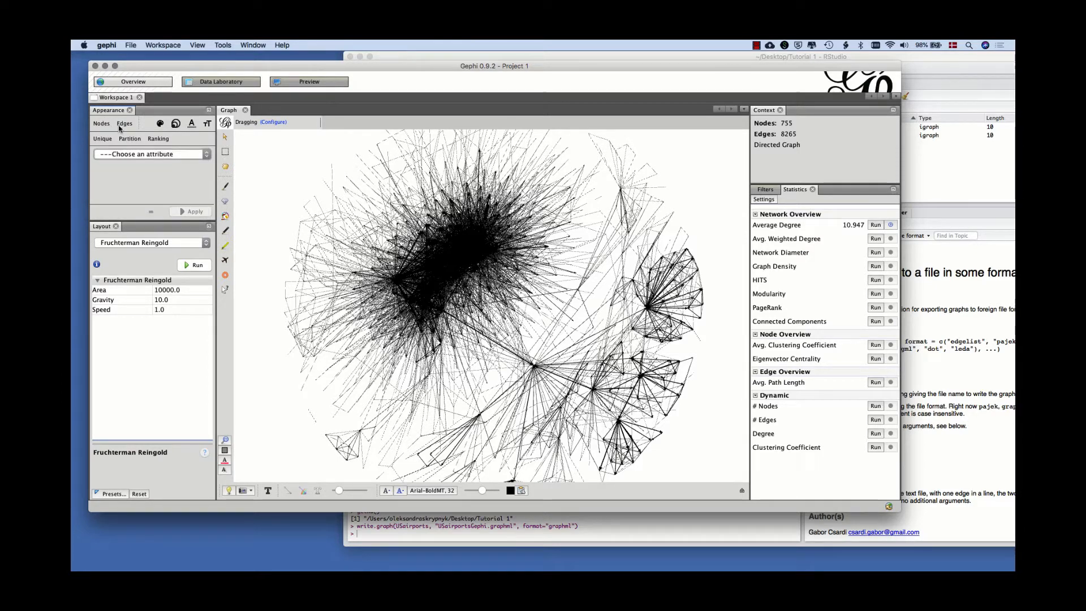
Colour the edges by Weight ranking using the light-to-dark green gradient and inspect the densest part of the network.
left_click(121, 125)
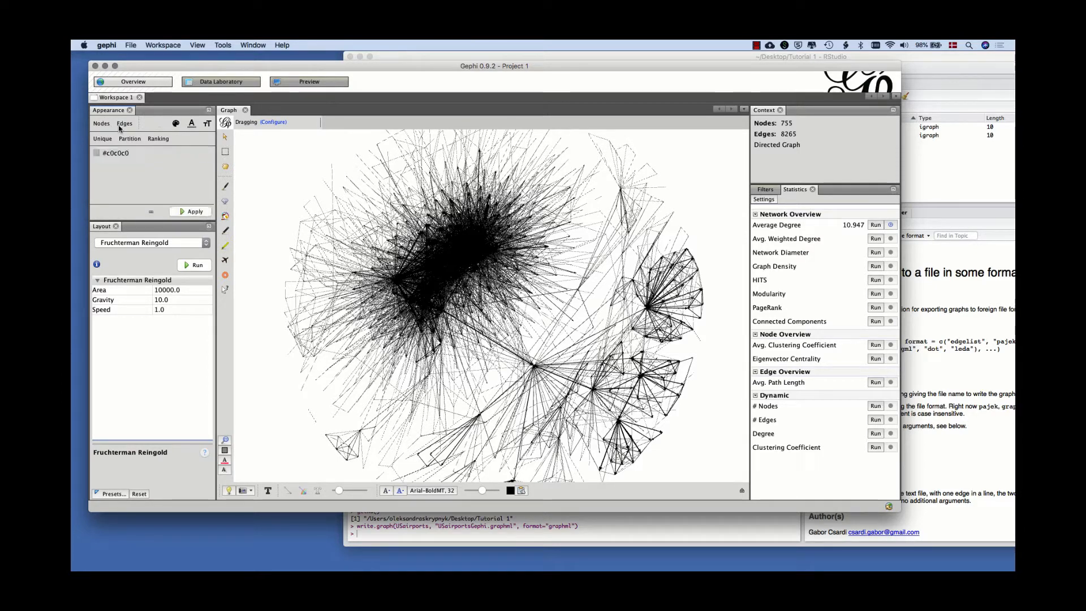
left_click(161, 139)
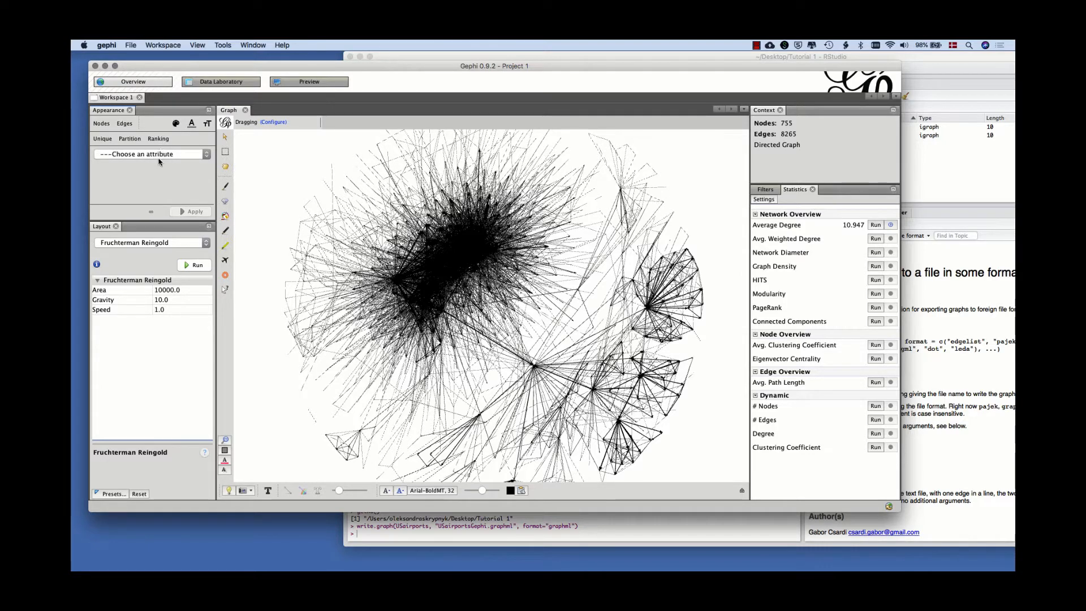
left_click(161, 153)
left_click(155, 168)
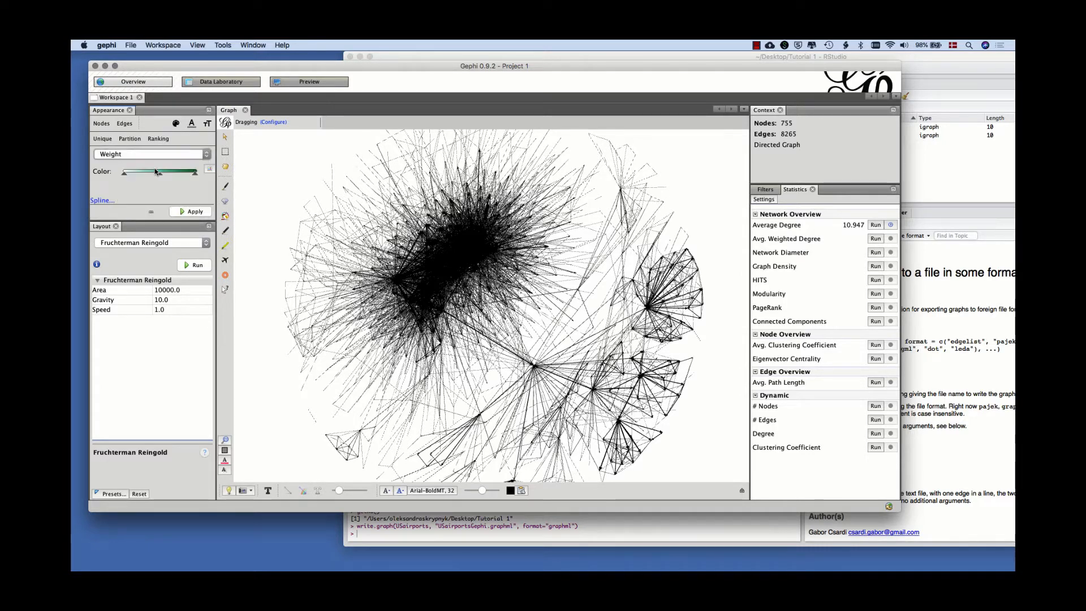
left_click(191, 211)
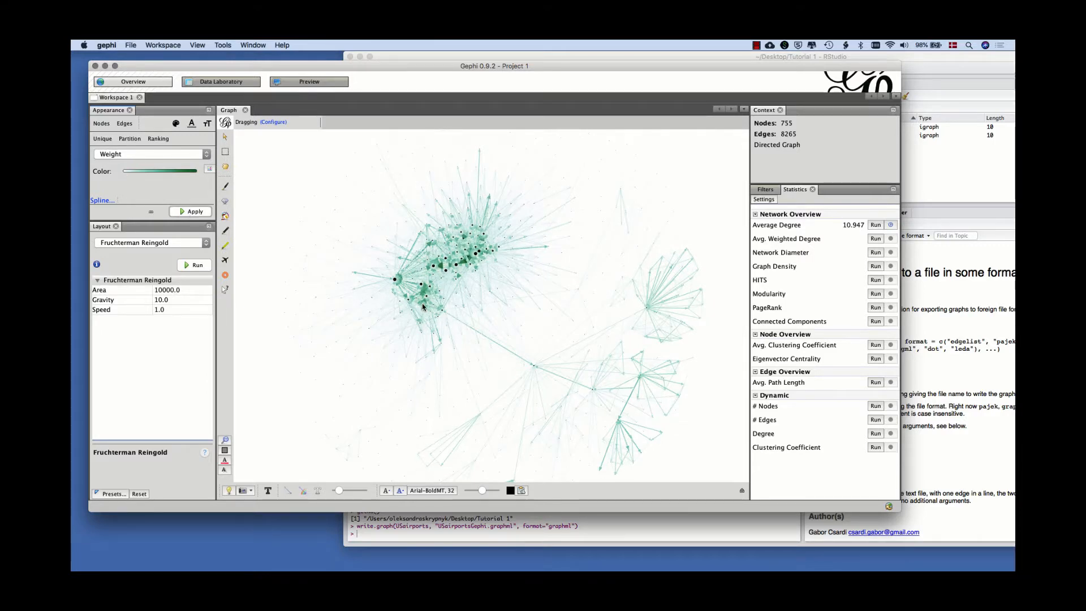
scroll(426, 286, "up", 5)
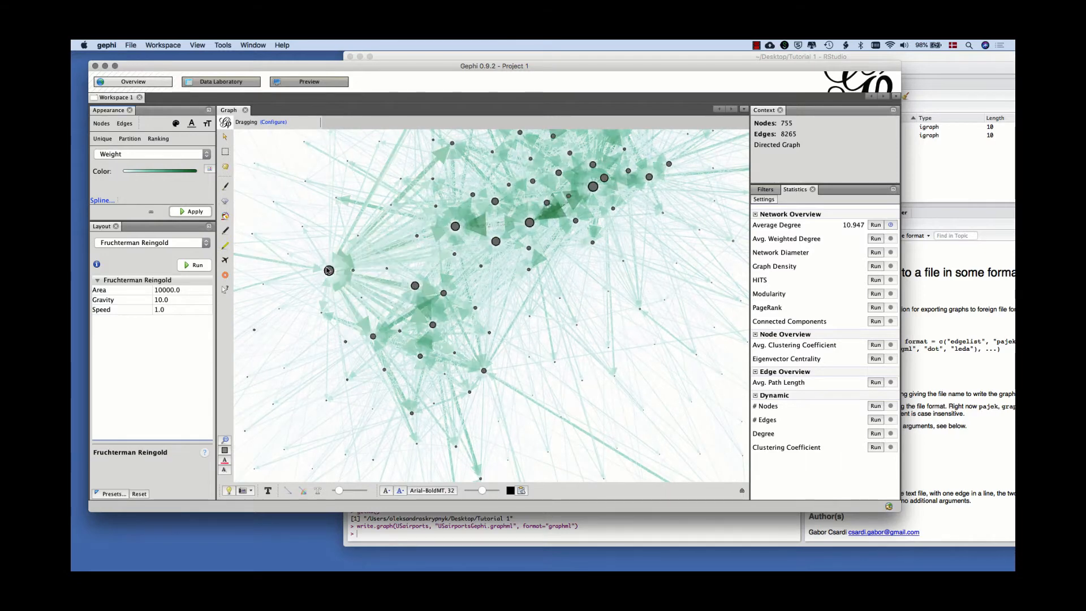
Nudge the large hub node on the left side of the dense cluster slightly outward and inspect its properties and attributes.
left_click_drag(328, 271, 321, 264)
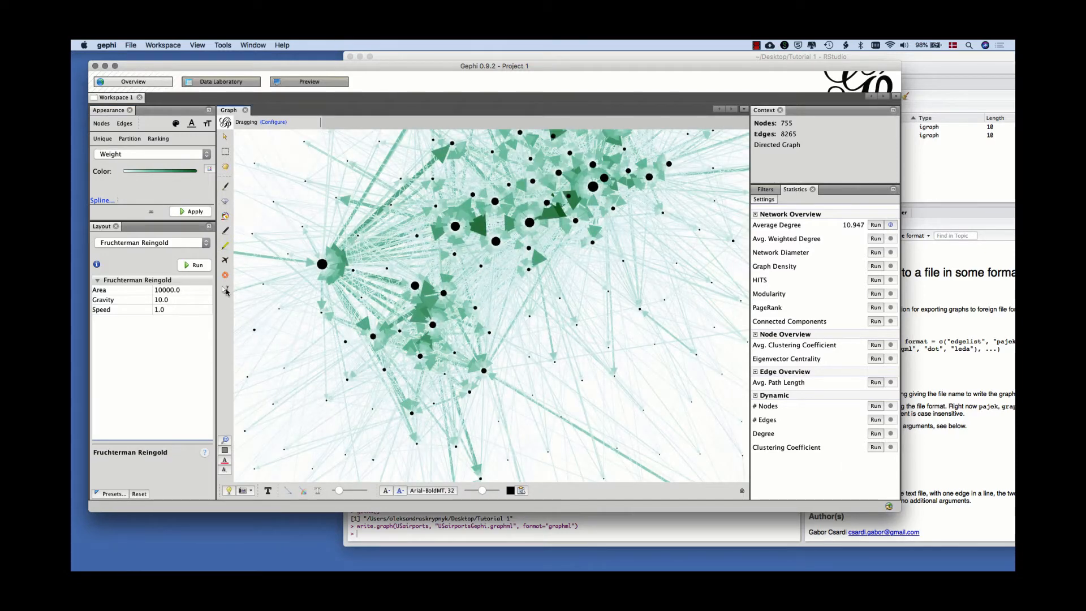
left_click(225, 290)
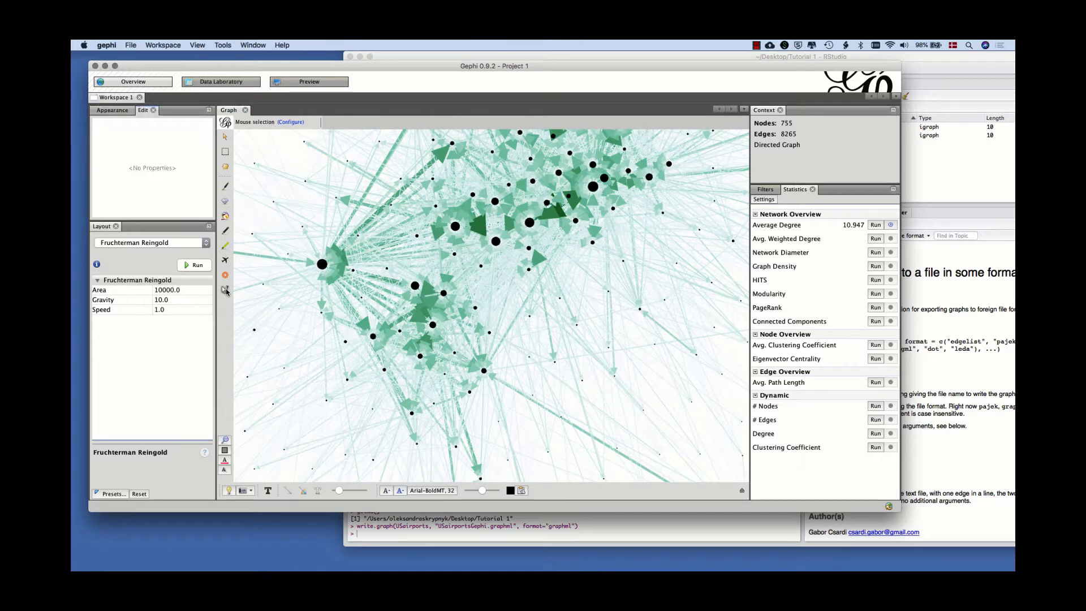
left_click(322, 265)
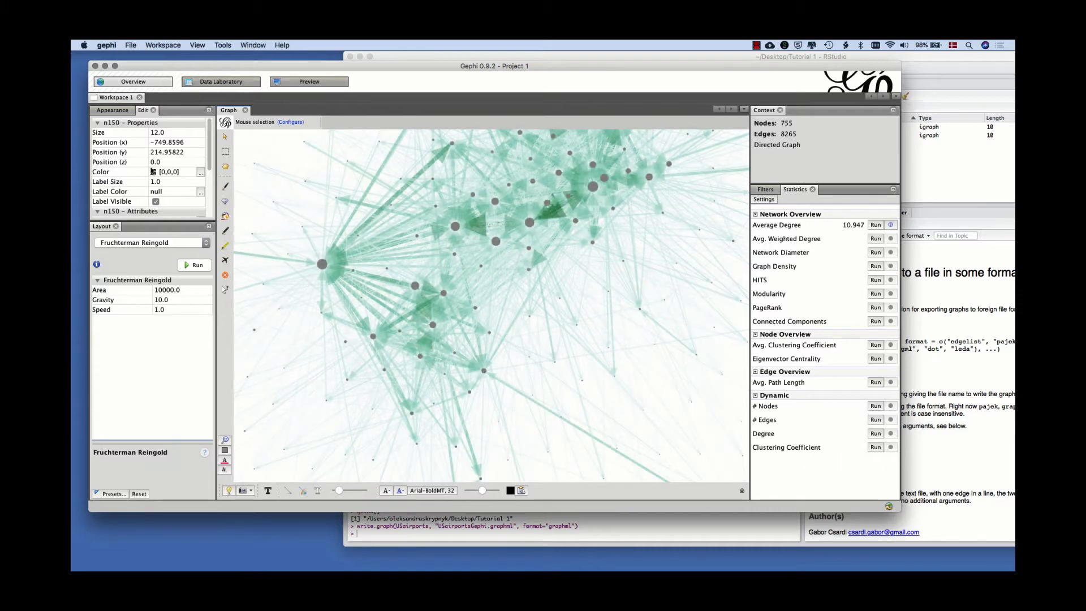
scroll(153, 171, "down", 5)
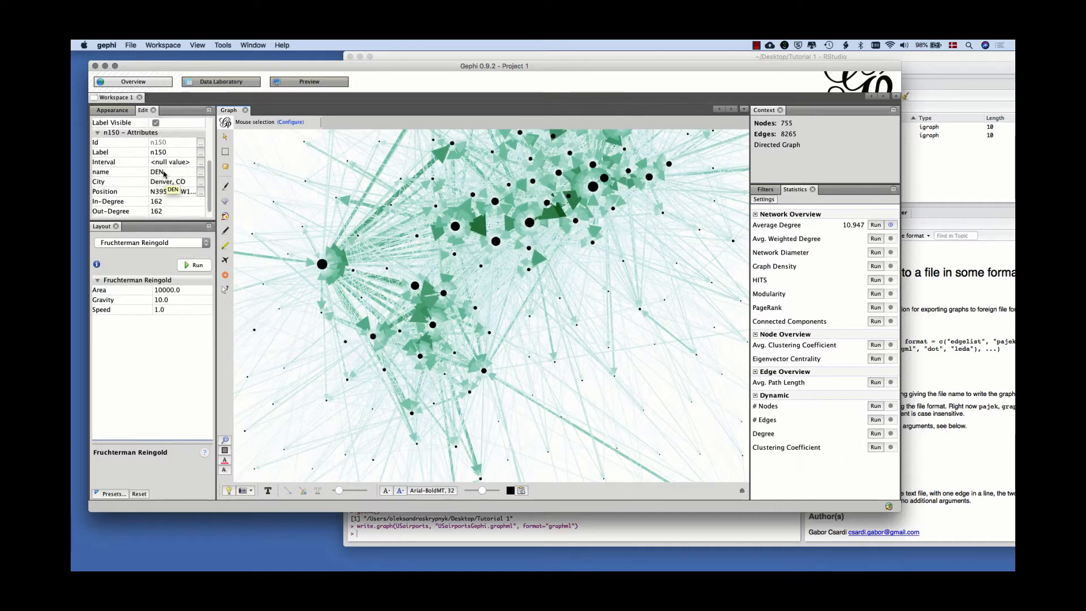
scroll(153, 164, "up", 5)
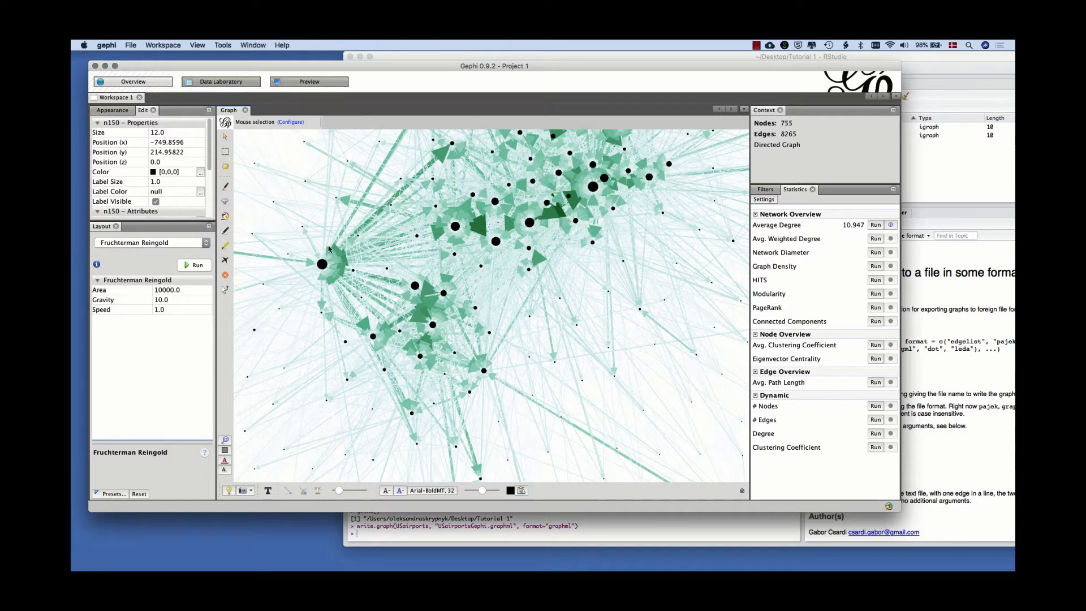
Browse the network's node table from start to end and narrow its empty Interval column.
left_click(252, 85)
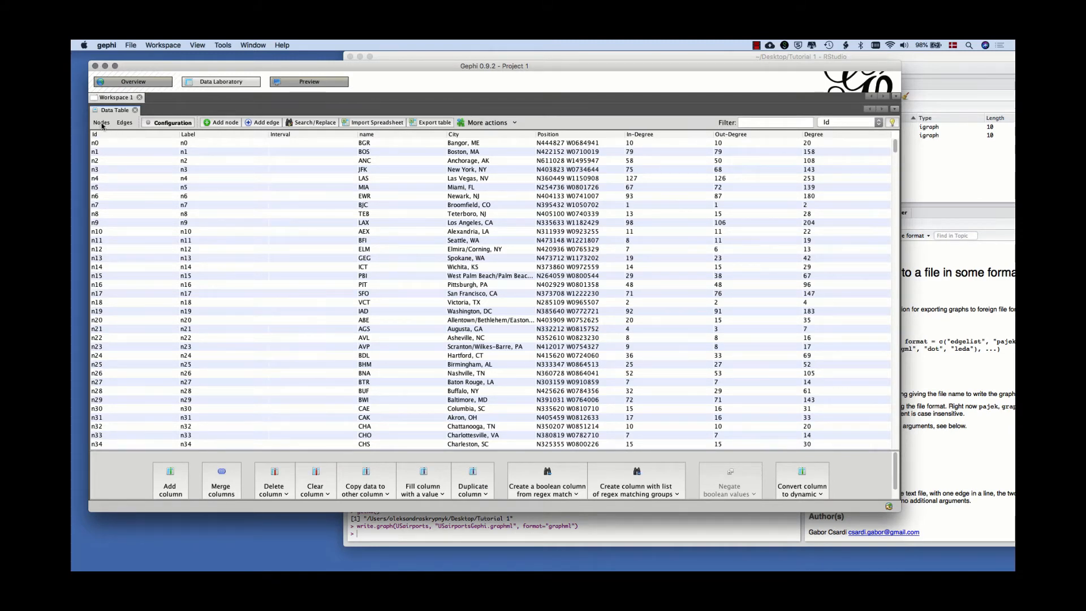
scroll(118, 274, "down", 20)
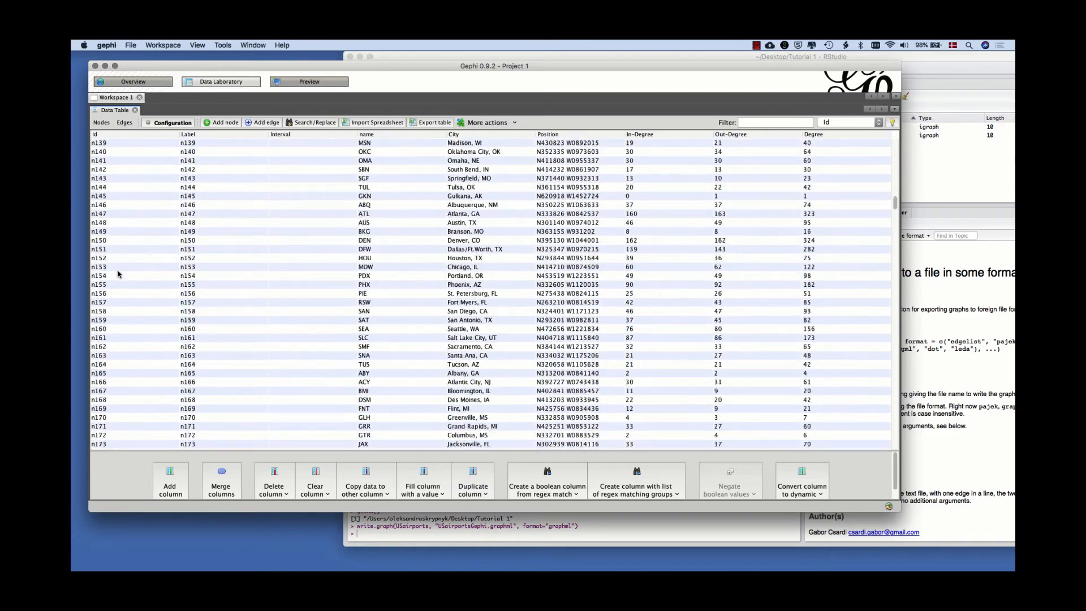
scroll(118, 274, "down", 12)
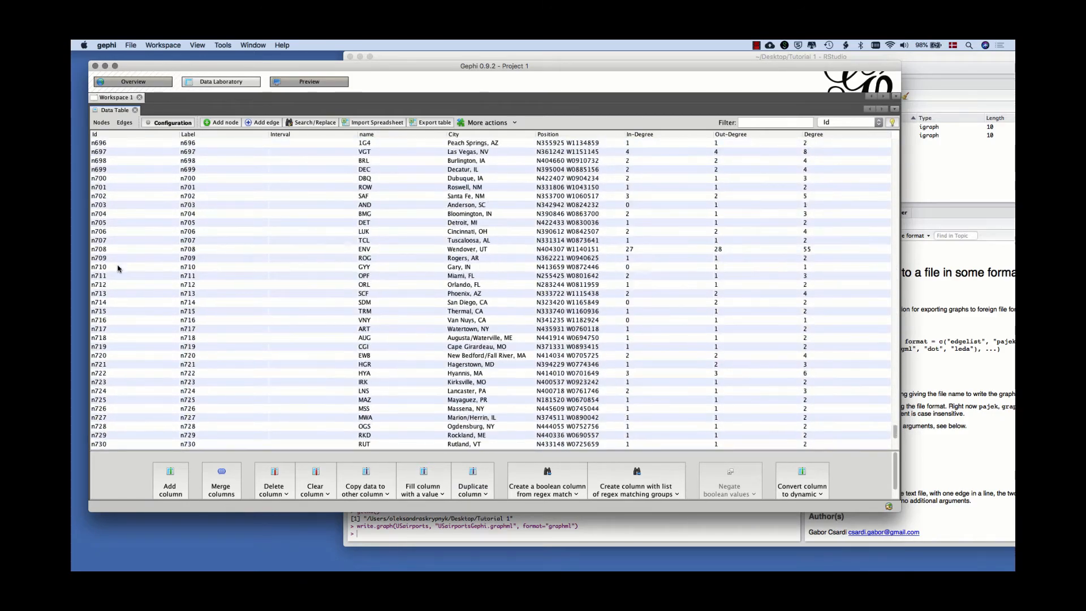
scroll(118, 268, "up", 20)
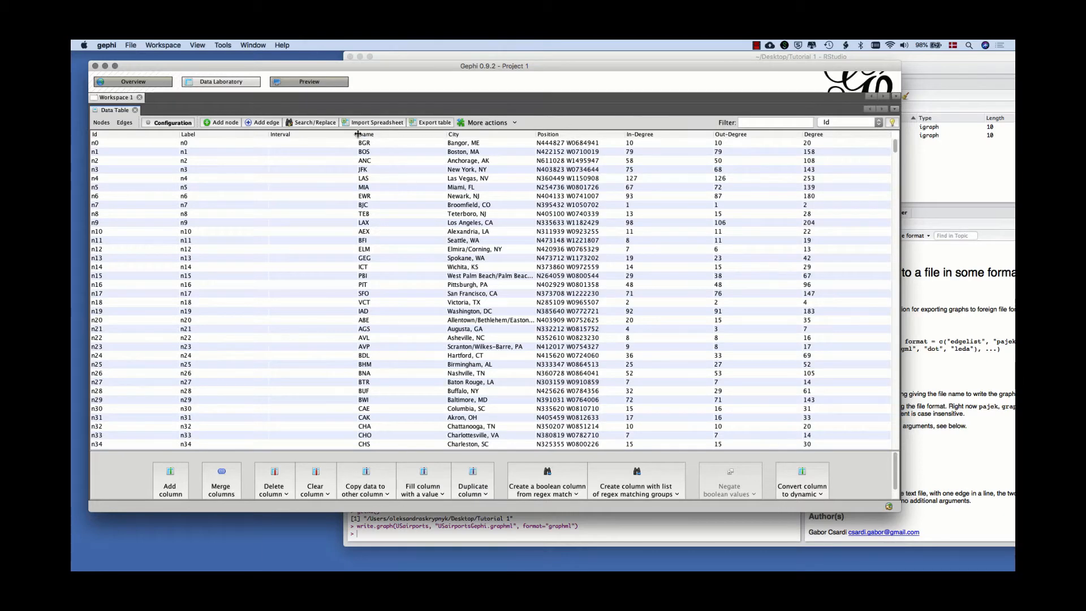
left_click_drag(358, 134, 285, 136)
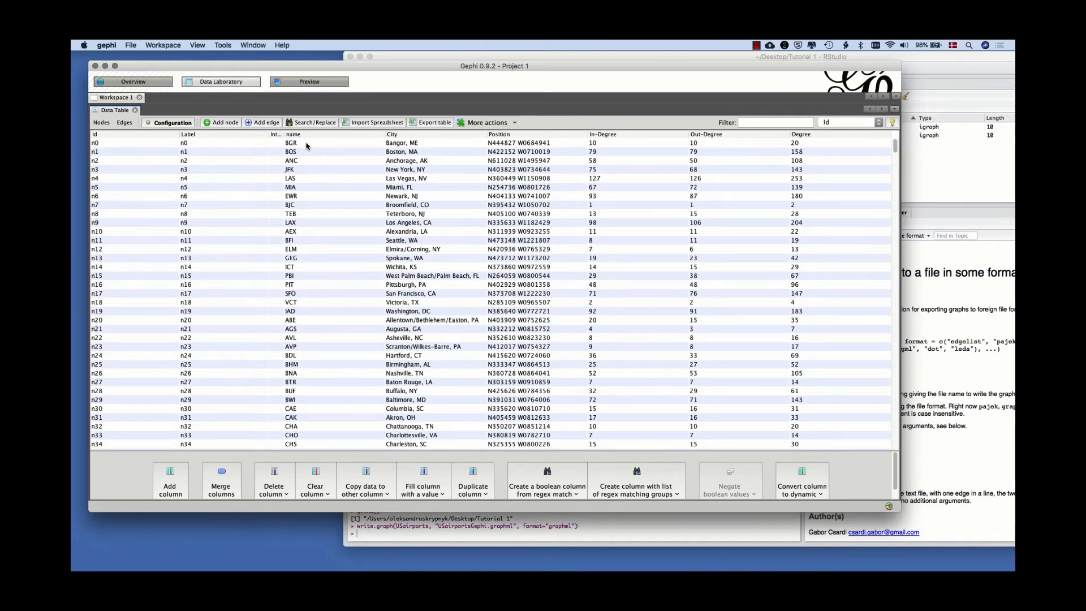
left_click(310, 144)
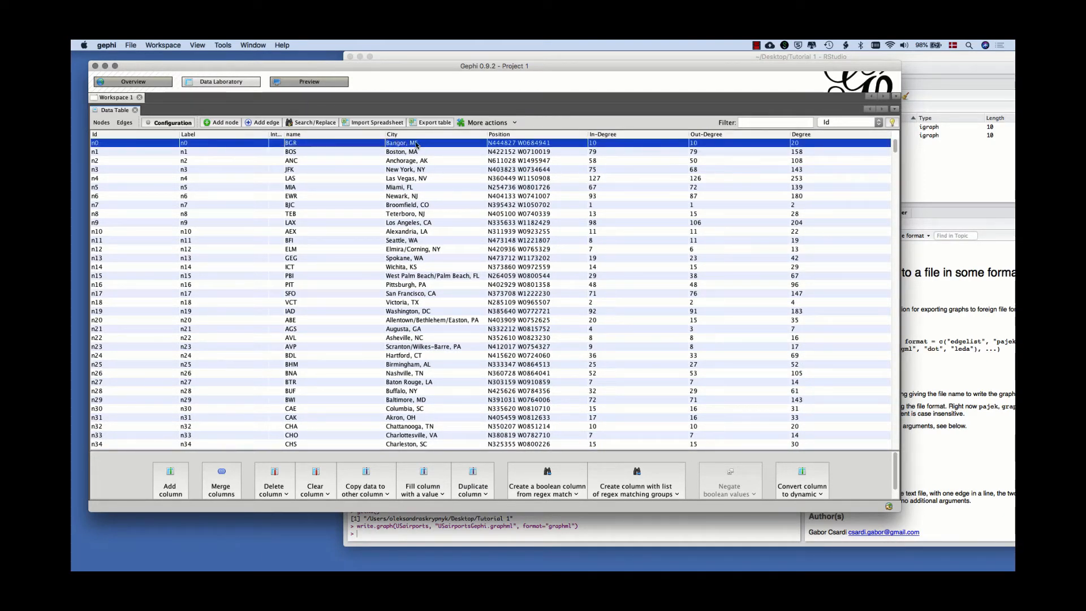
Sort the node table by In-Degree in descending order and bring up the edge table for review.
left_click(603, 136)
left_click(603, 135)
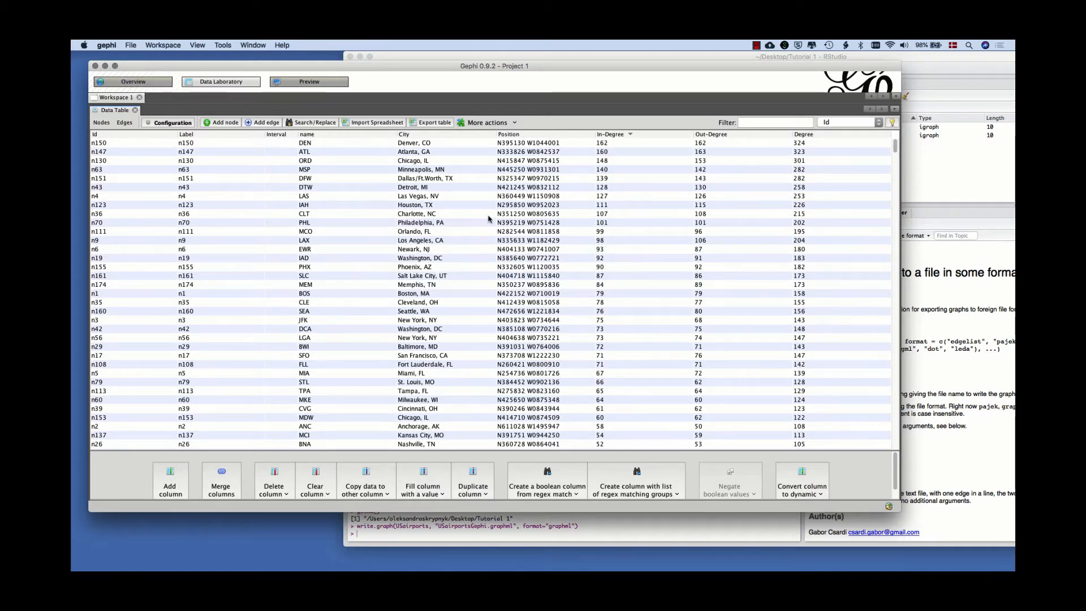
left_click(624, 136)
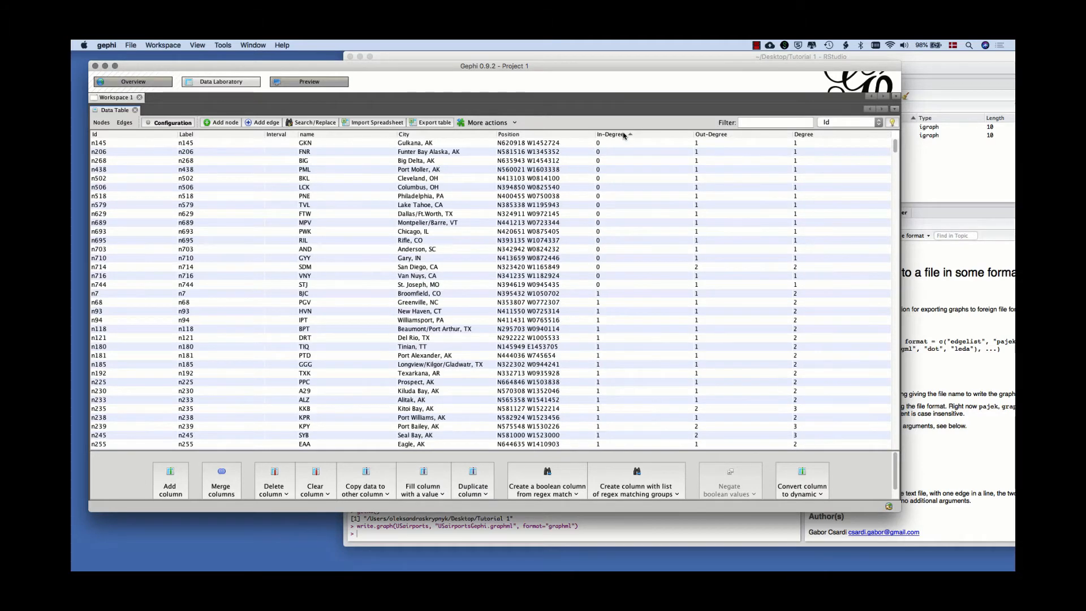
left_click(624, 135)
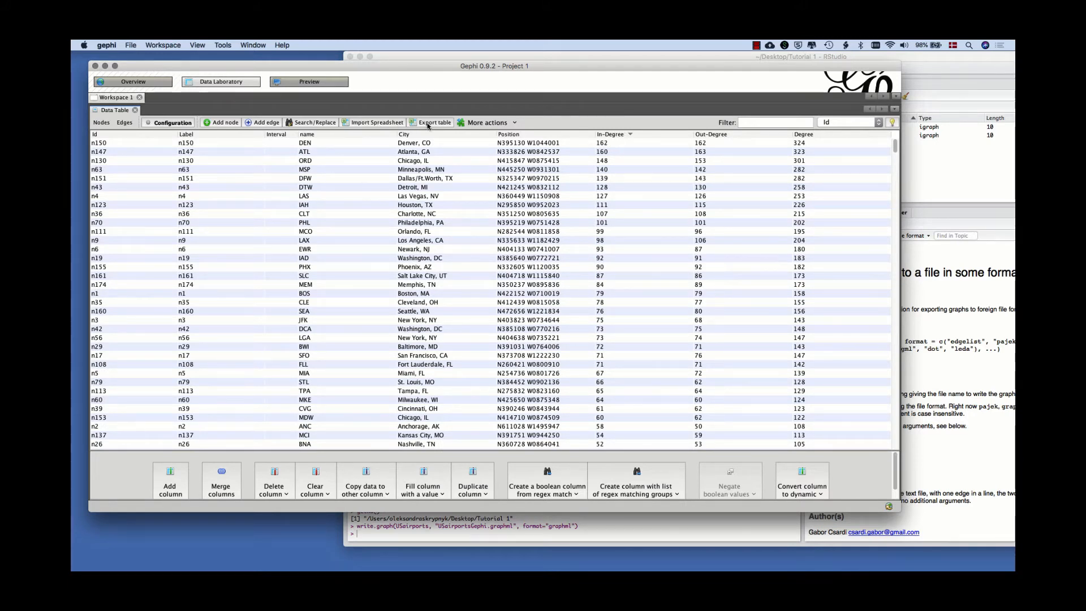
left_click(124, 123)
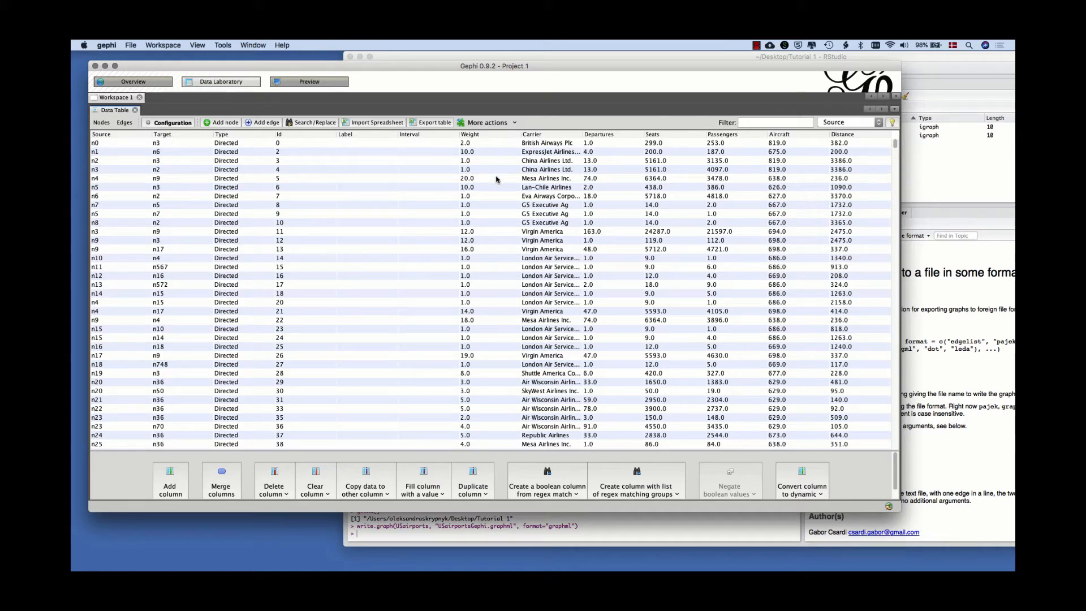
Return to the graph overview and add an Edge Weight filter from the Edges filters to the queries.
left_click(129, 83)
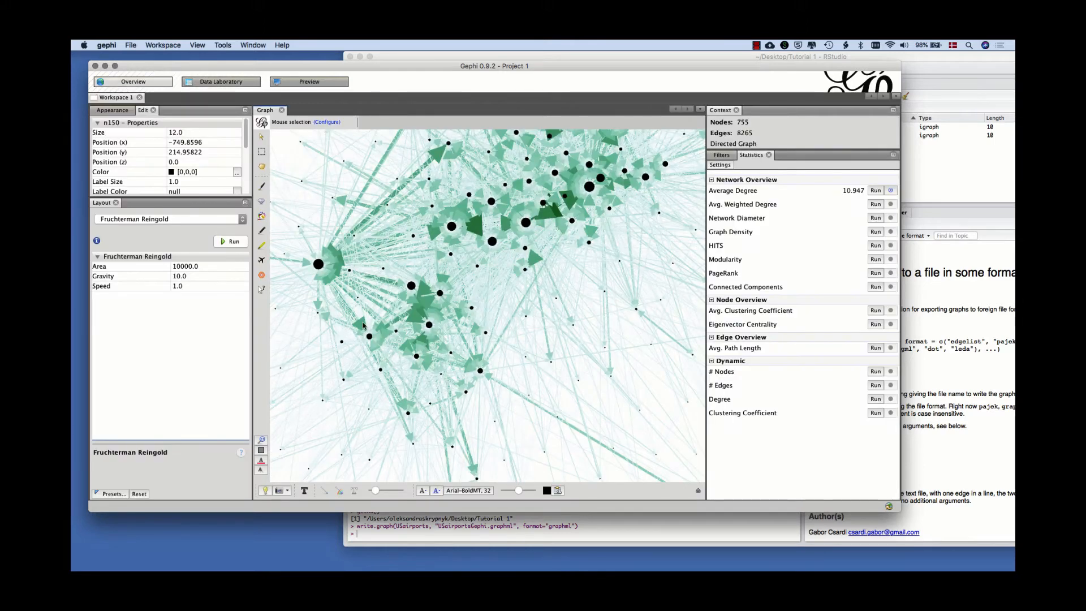
left_click(721, 155)
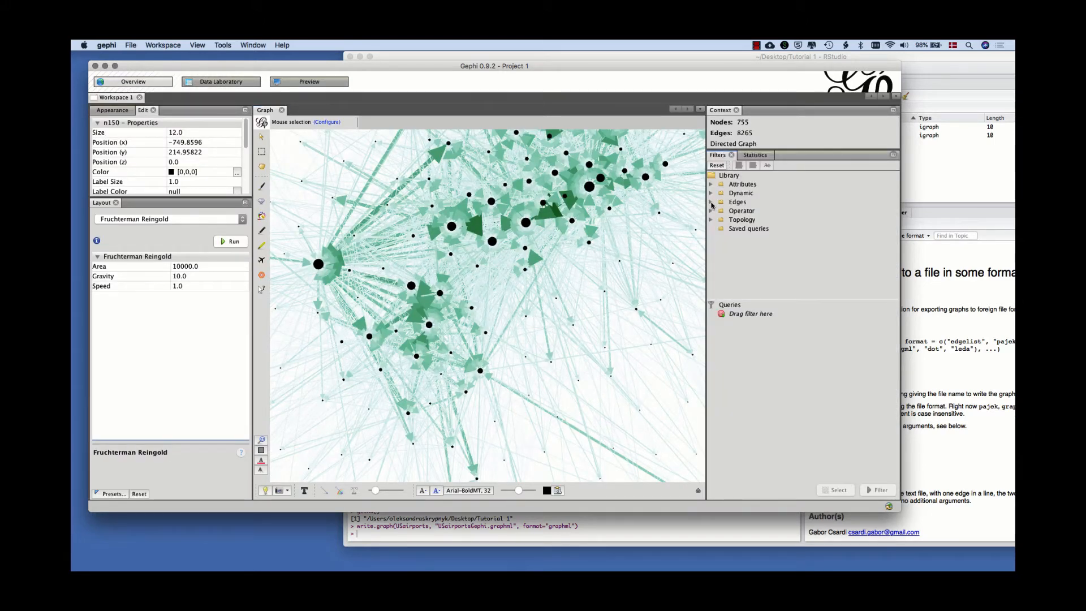
left_click(711, 202)
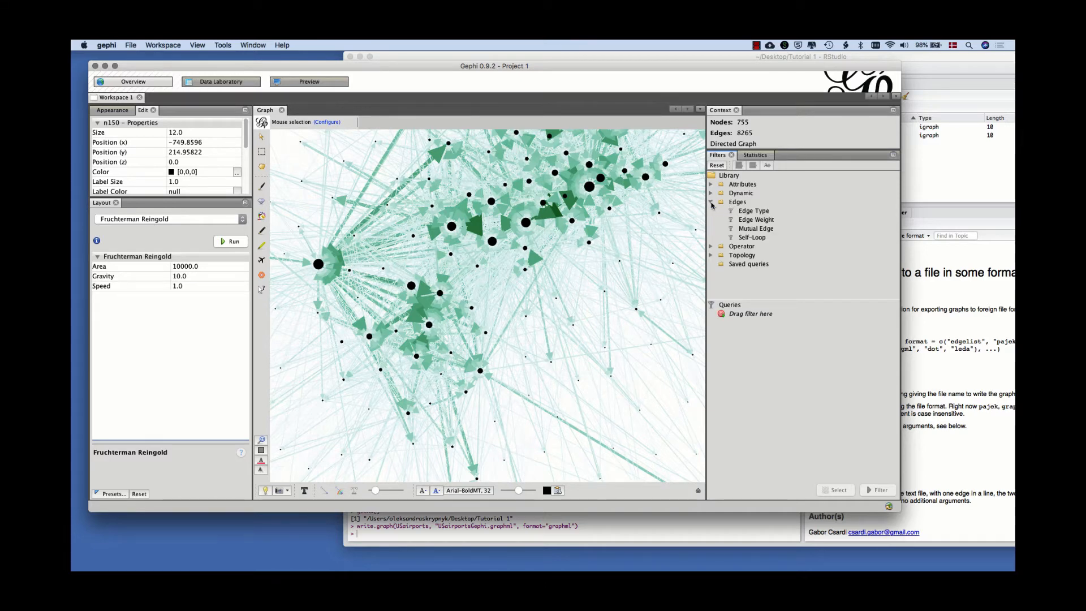
left_click(711, 202)
left_click(711, 202)
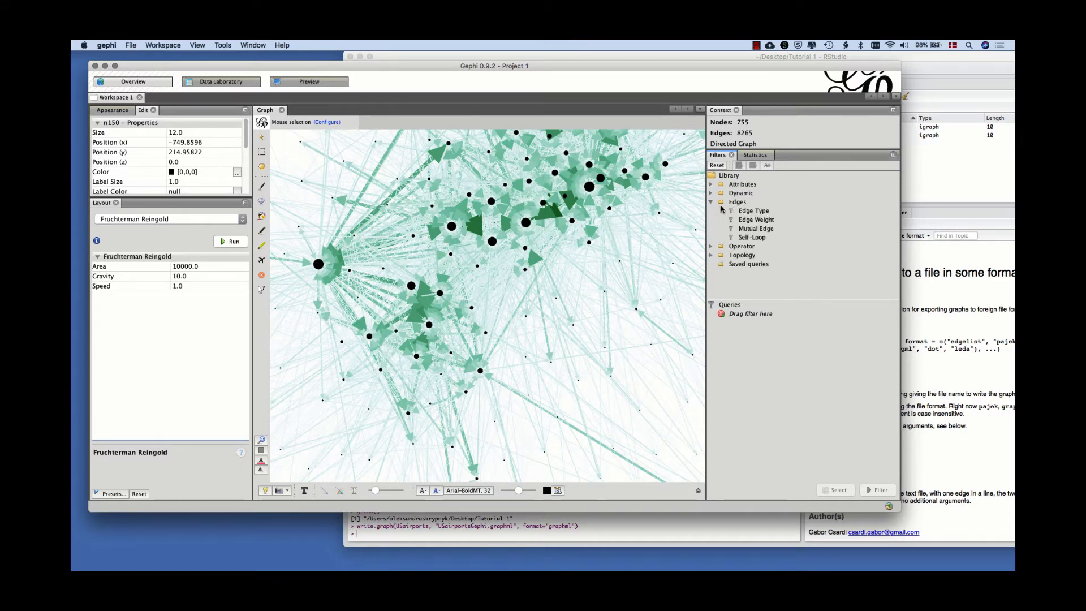
left_click(746, 220)
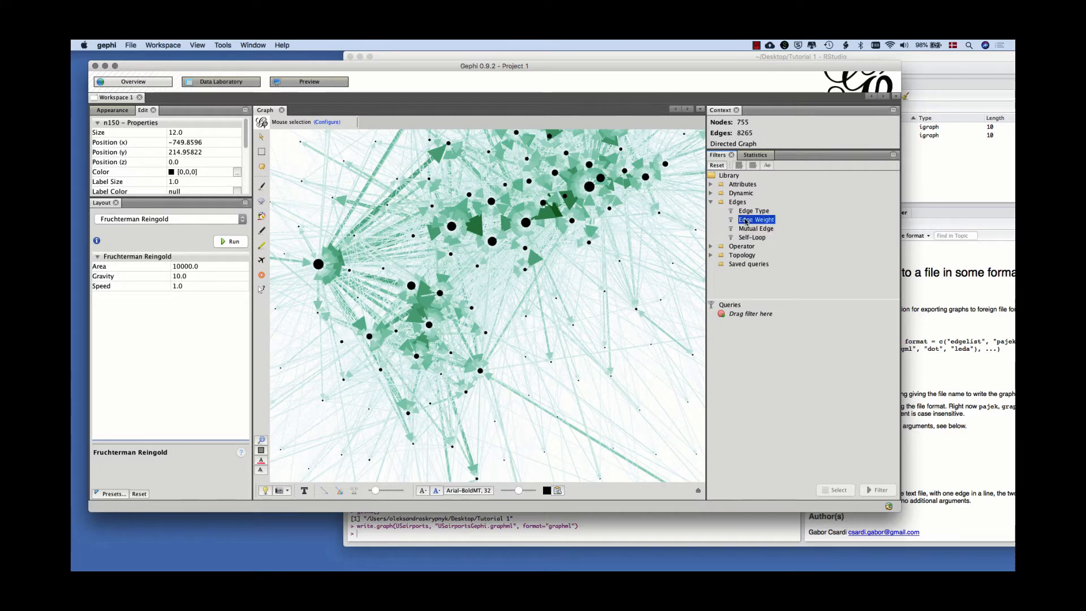
left_click_drag(747, 221, 754, 316)
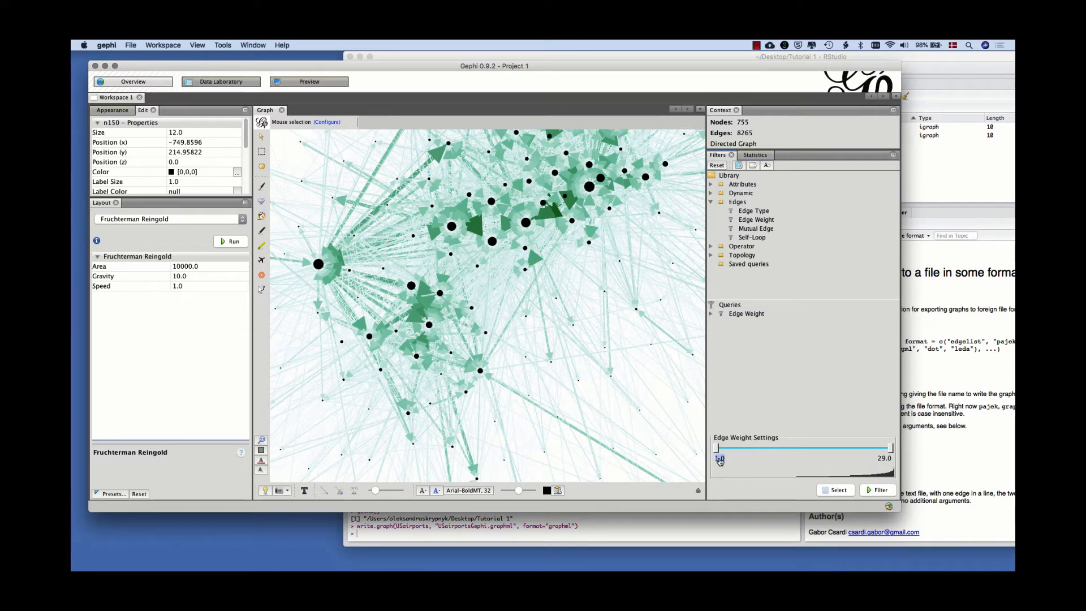
Filter the network to edge weights from 24.044 to 29.0 and show the node labels in the graph.
left_click_drag(716, 448, 861, 450)
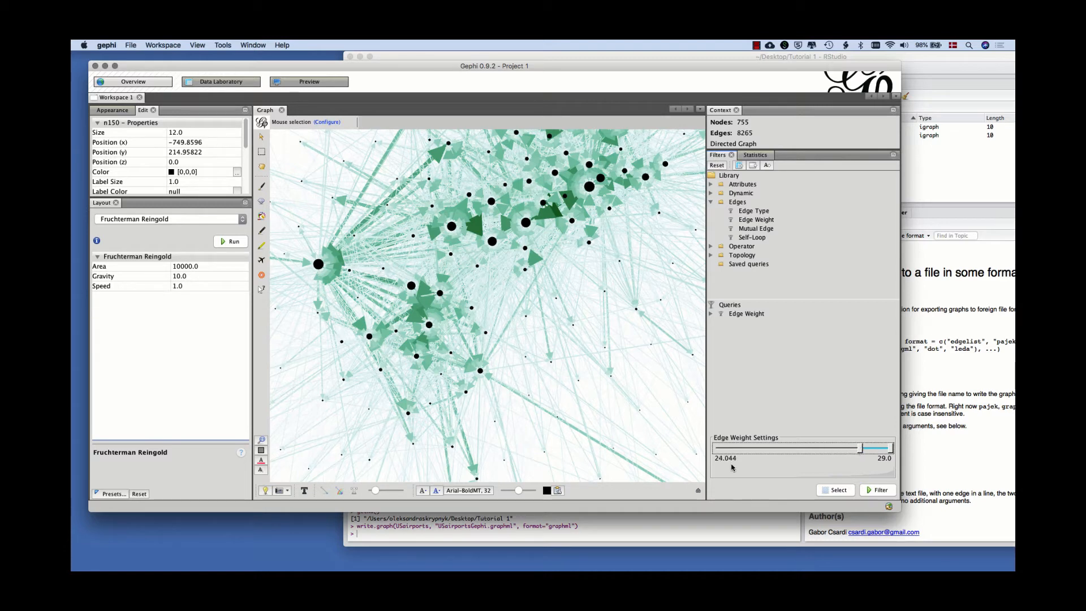
left_click(876, 491)
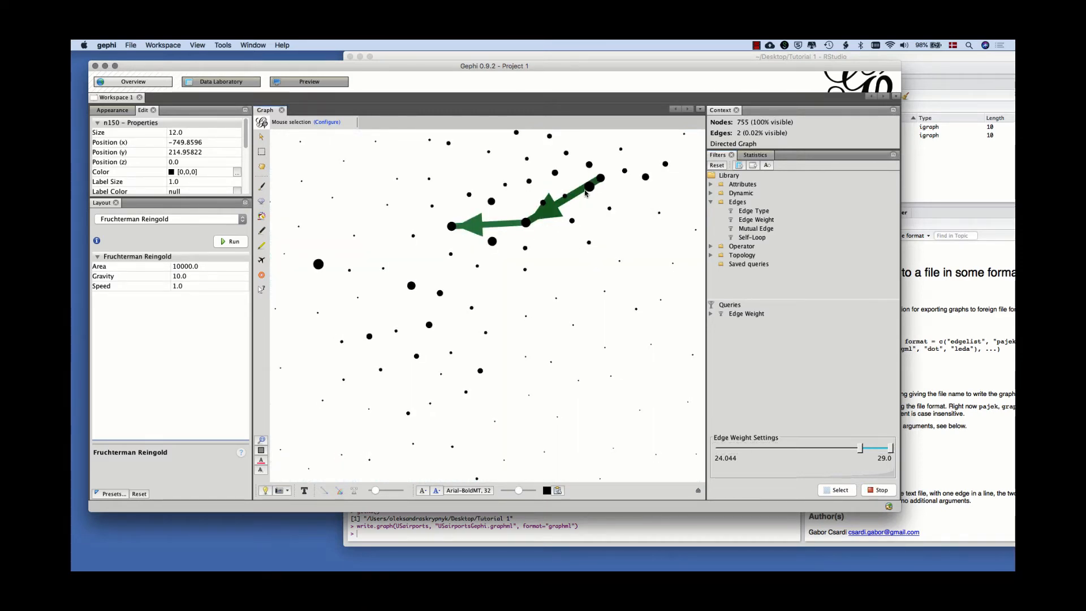
scroll(505, 342, "down", 2)
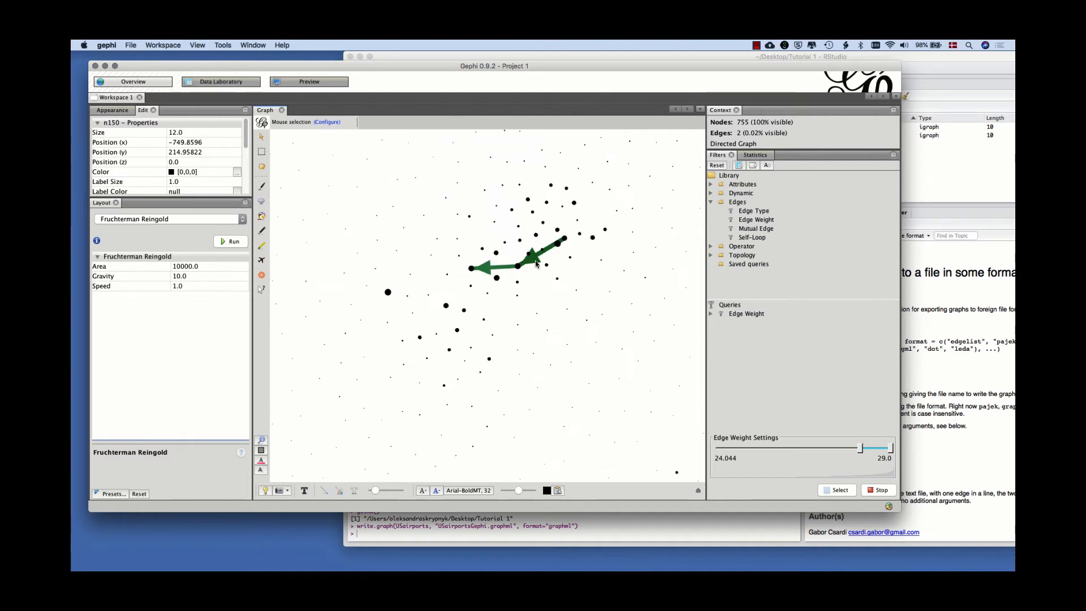
scroll(541, 257, "down", 1)
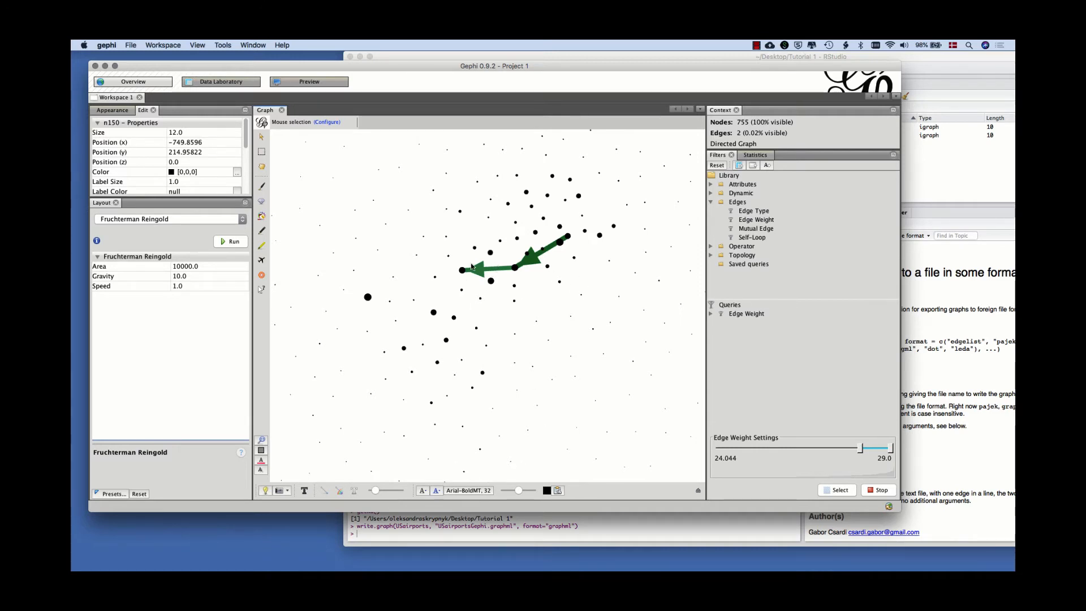
scroll(498, 266, "up", 4)
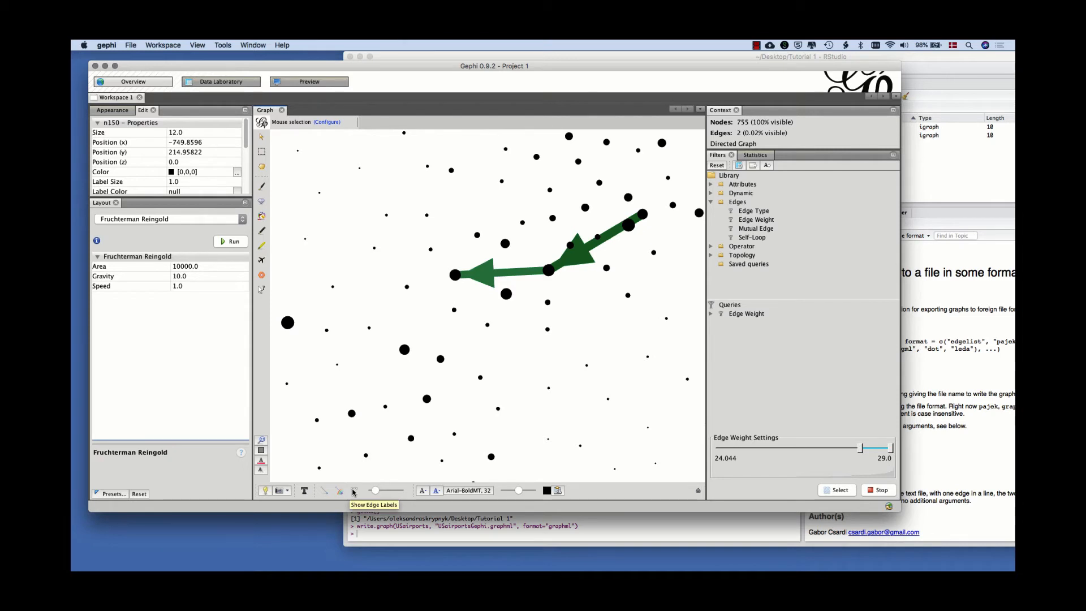
left_click(306, 492)
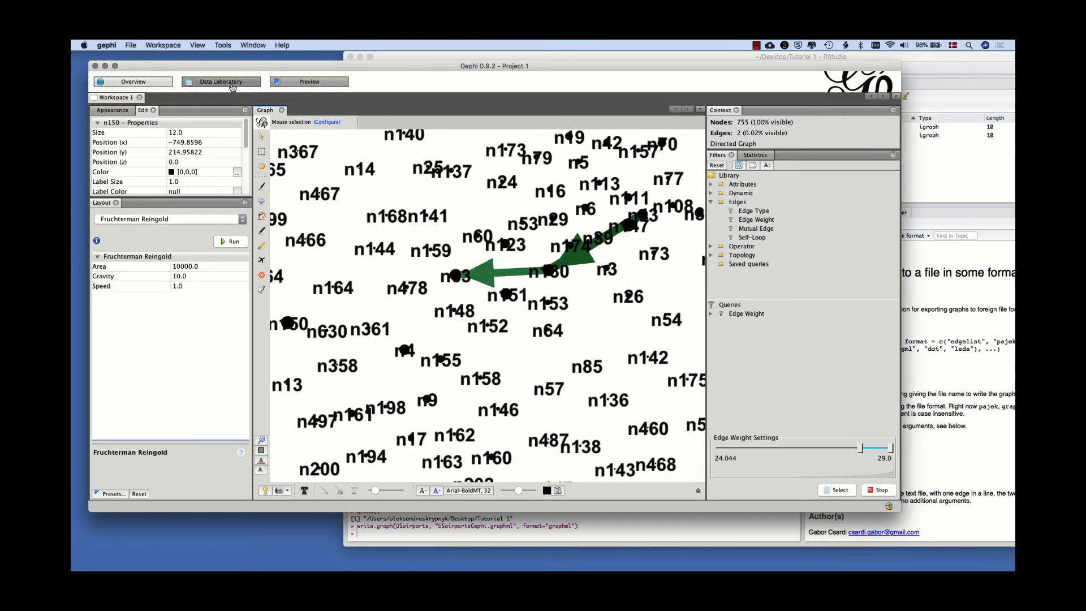
Copy the node table's City data into the Label column and view the city labels in the graph.
left_click(232, 82)
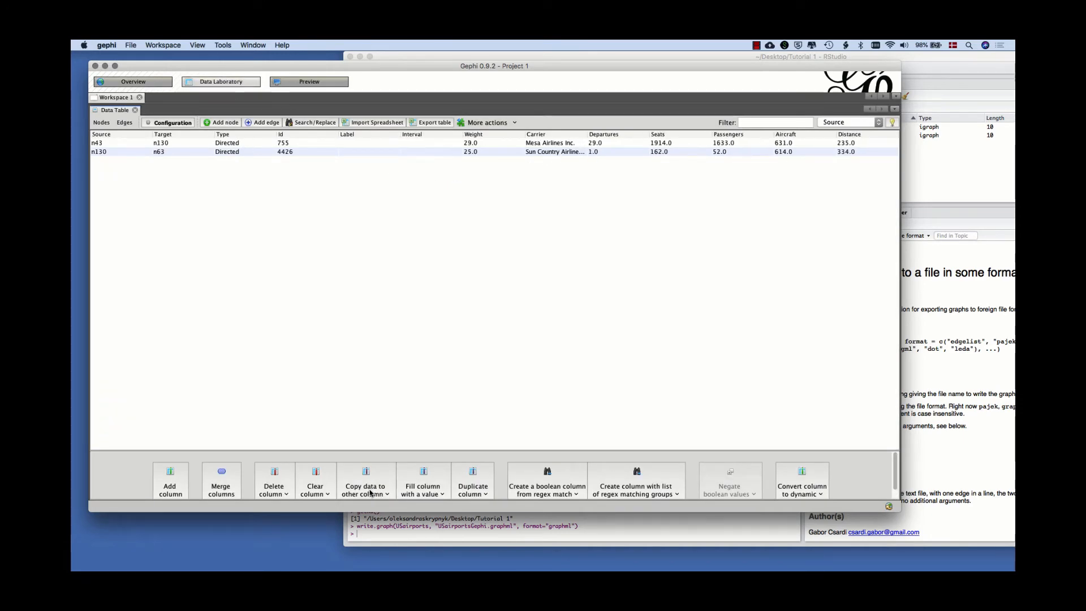
left_click(381, 488)
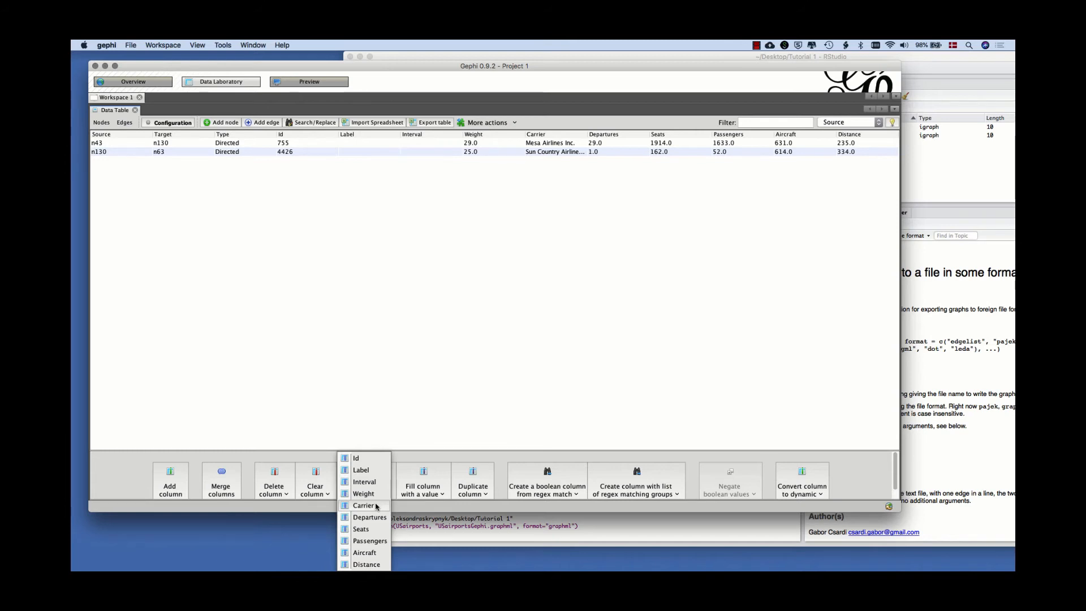
left_click(352, 372)
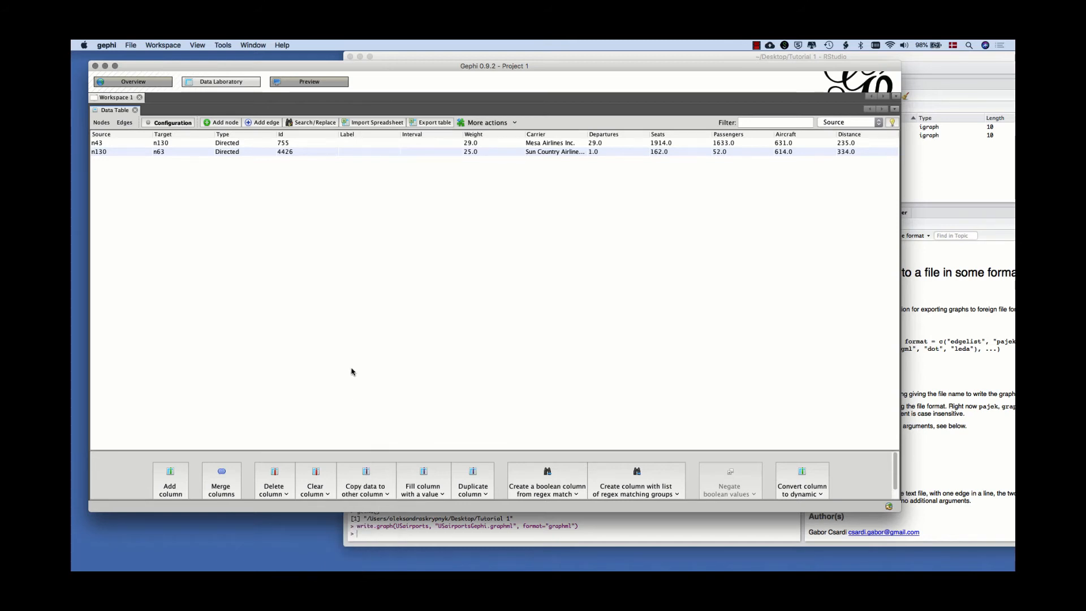
left_click(102, 122)
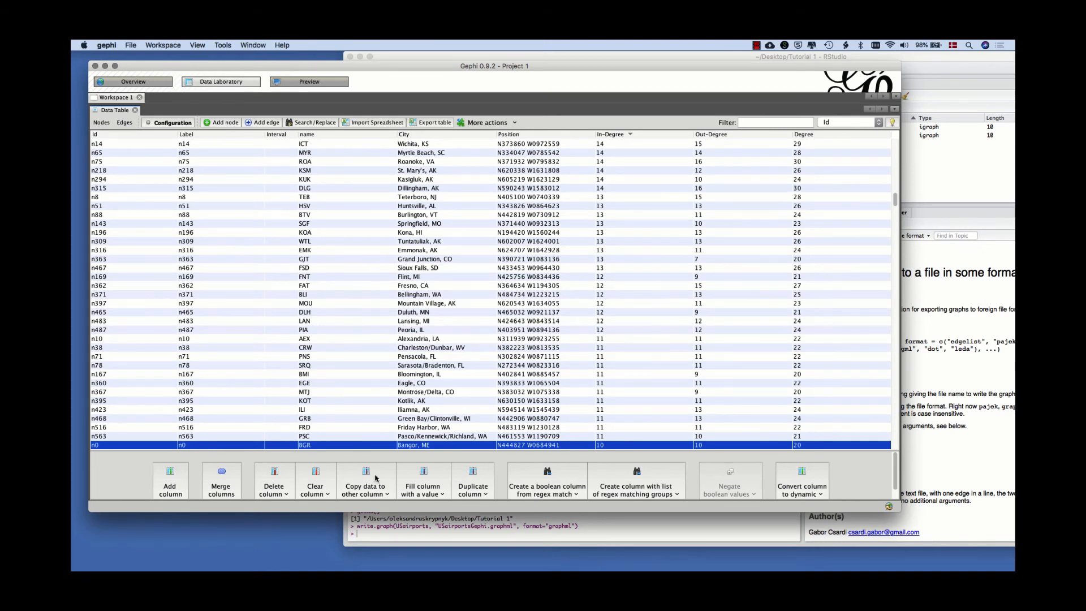
left_click(378, 479)
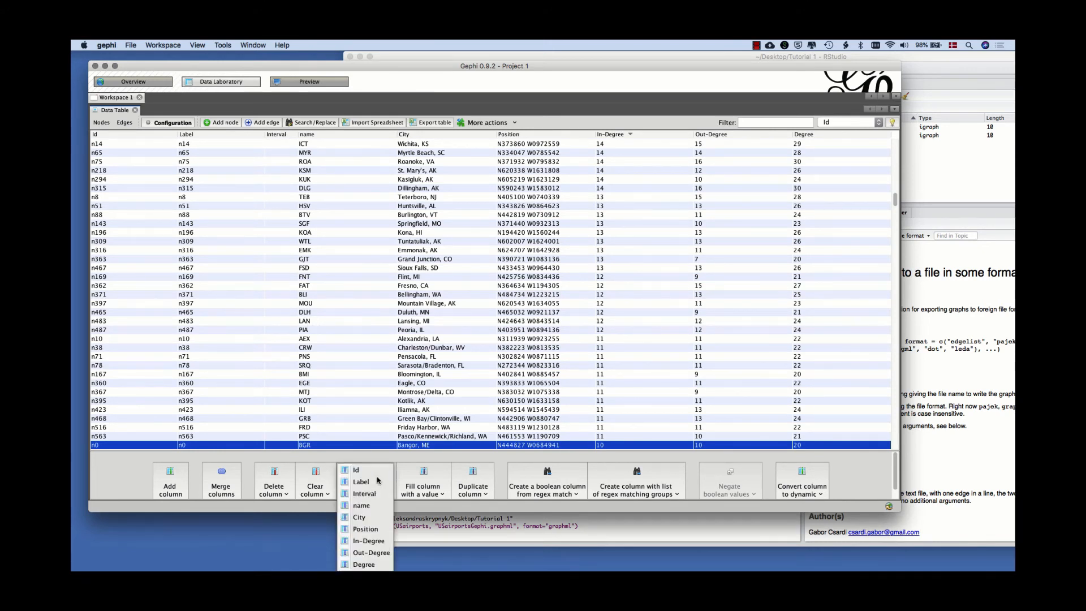
left_click(354, 516)
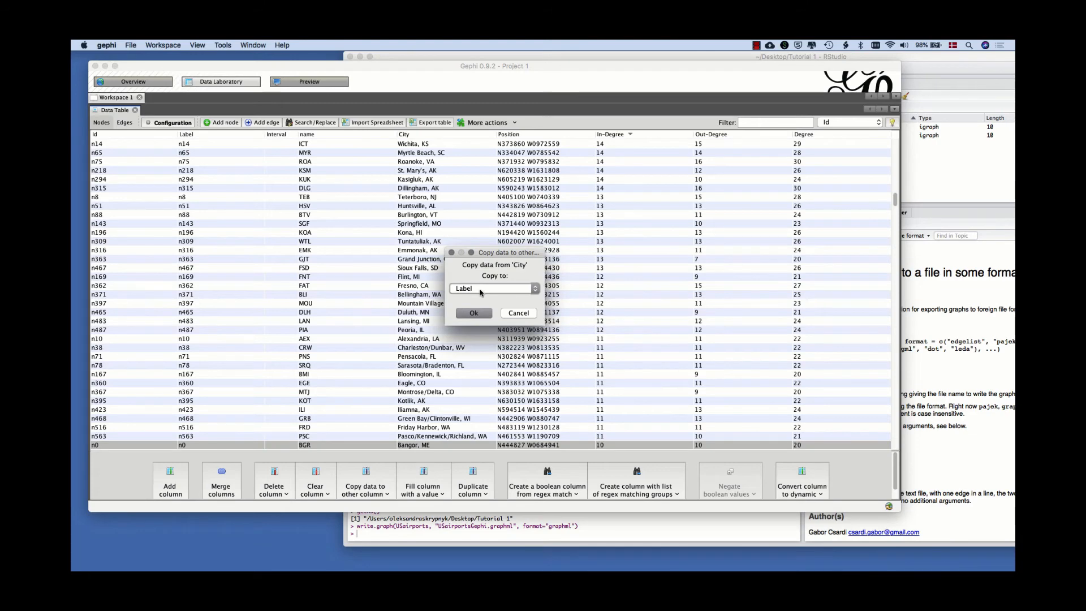
left_click(474, 314)
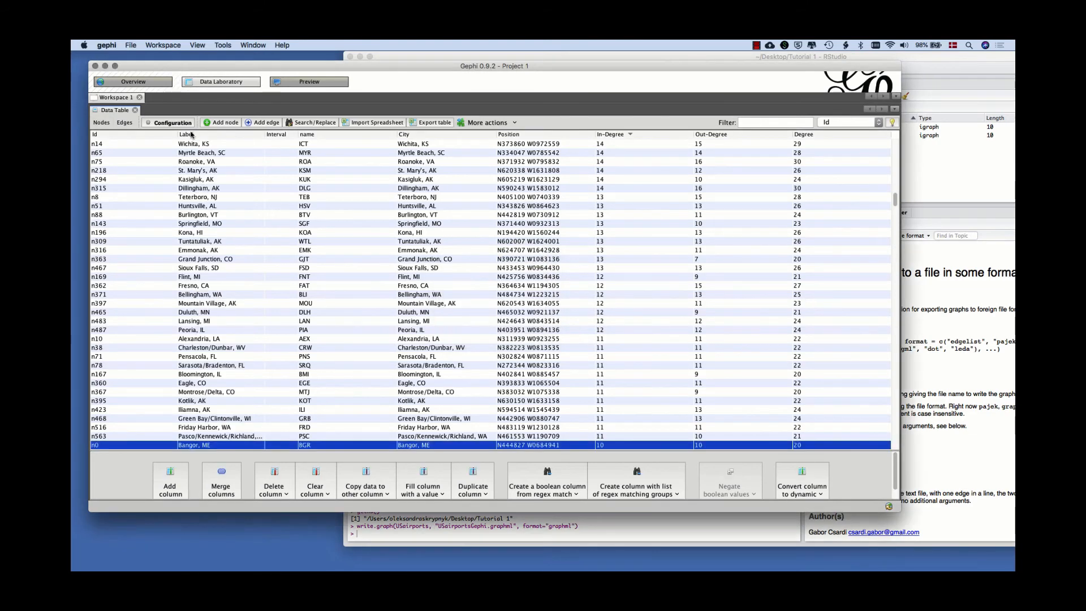
left_click(133, 82)
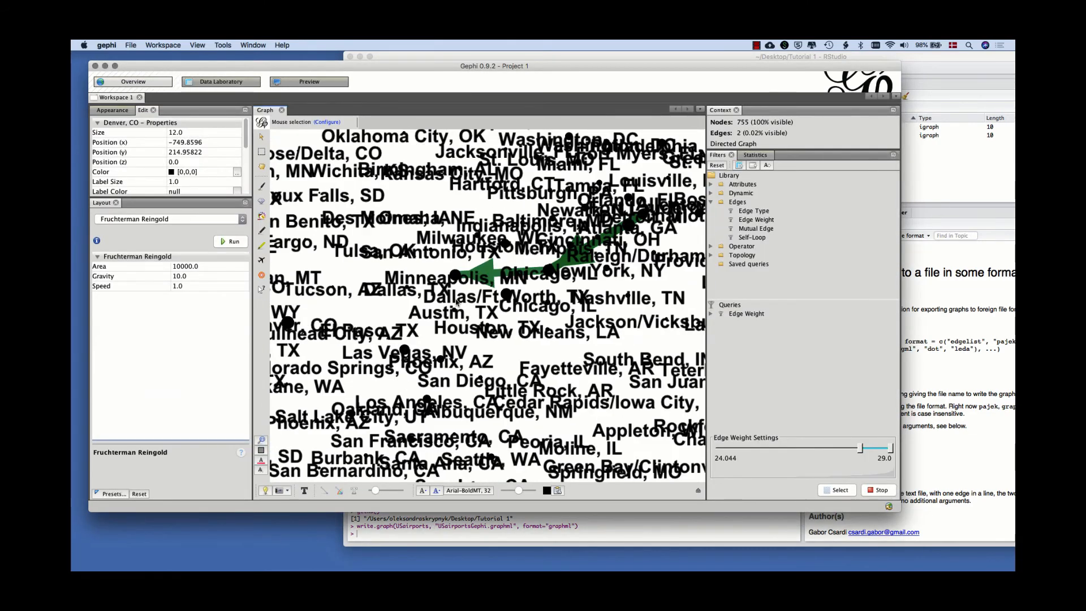
scroll(477, 337, "down", 3)
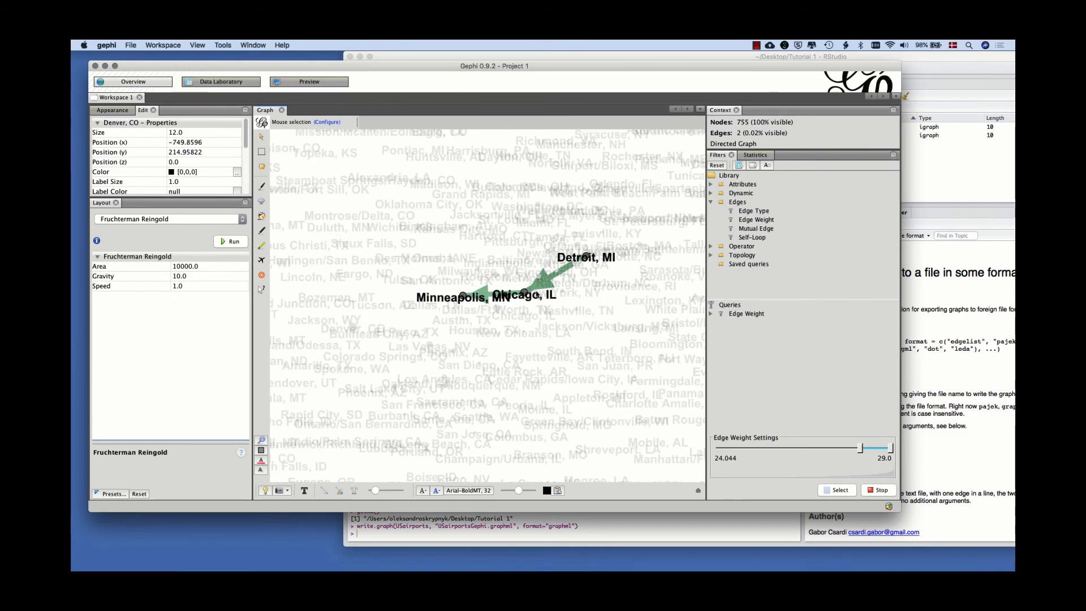
Stop the Edge Weight filter to bring back the full network and reduce the size of the node labels in the graph.
left_click(881, 490)
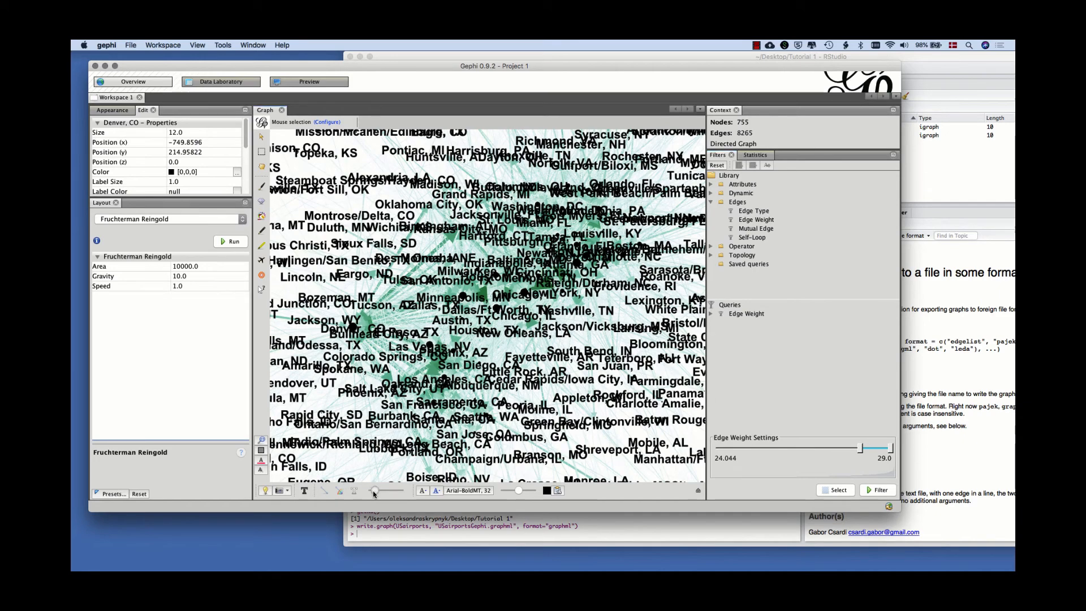
left_click_drag(519, 492, 508, 492)
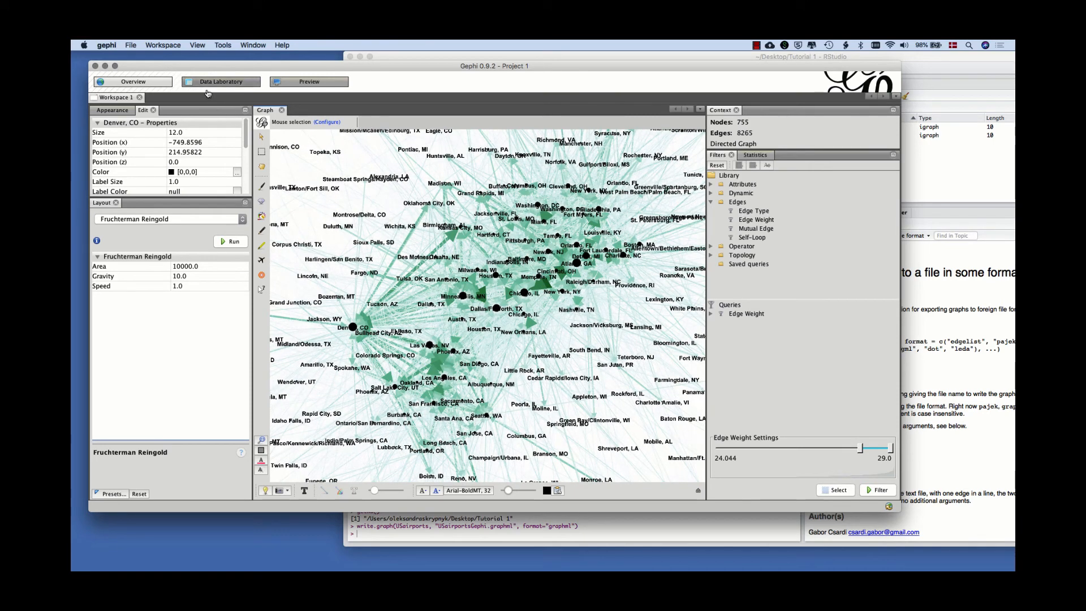
Render the network in the preview, turn on Rescale weight for the edges and refresh the rendering.
left_click(309, 82)
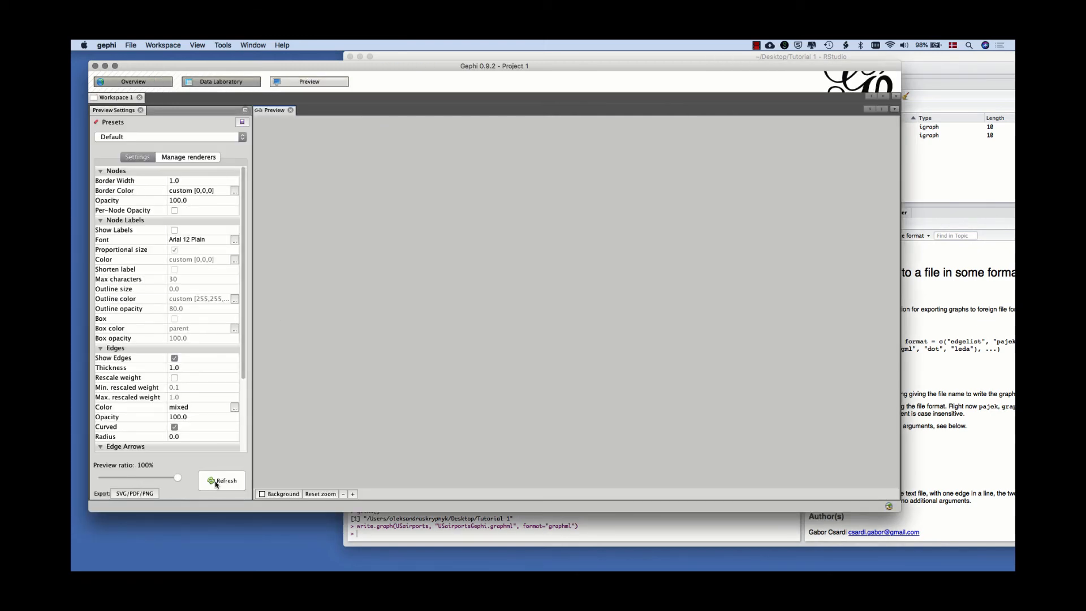
left_click(215, 483)
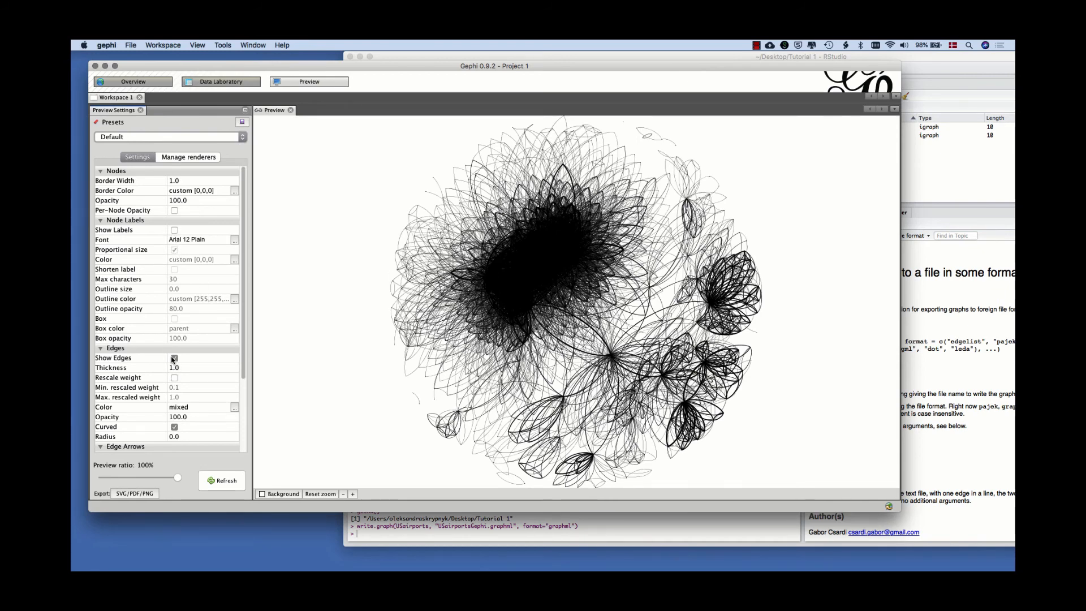
left_click(174, 378)
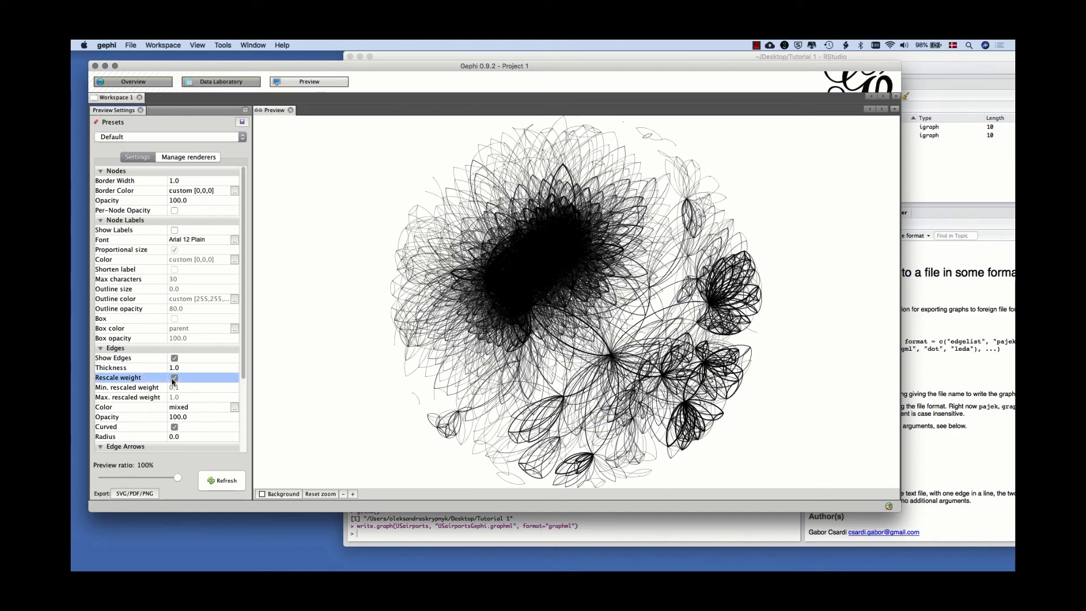
left_click(219, 487)
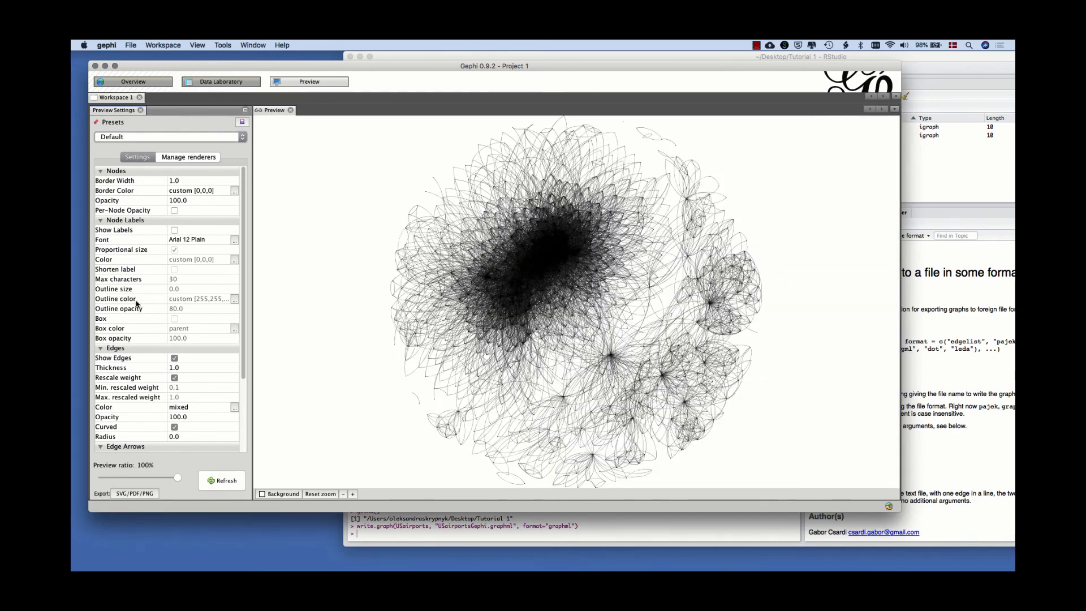
Return to the graph overview and look over the available network statistics before going back to the filters.
left_click(134, 82)
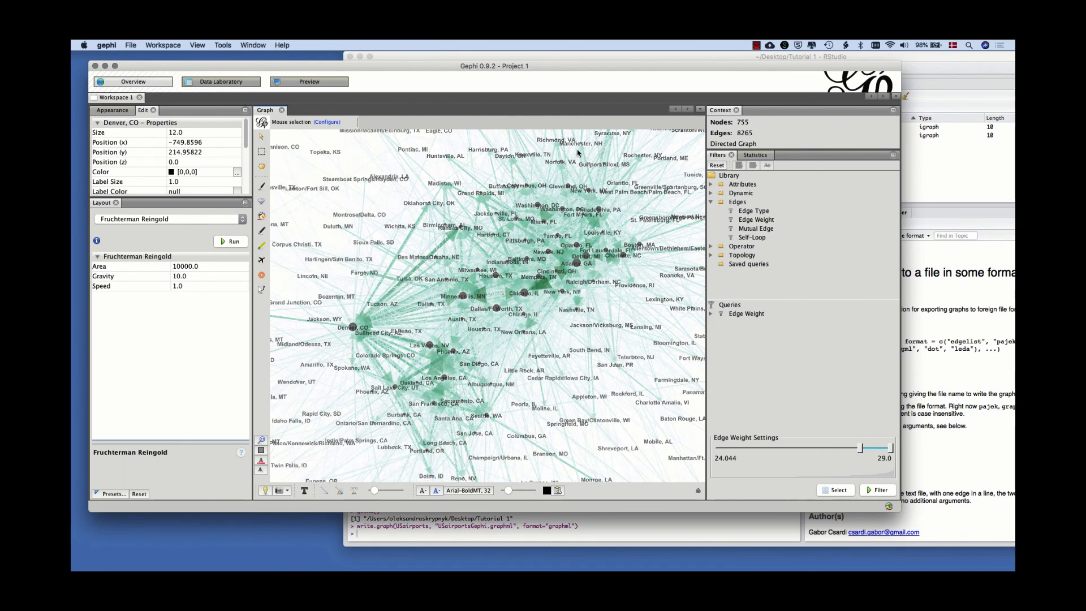
left_click(754, 155)
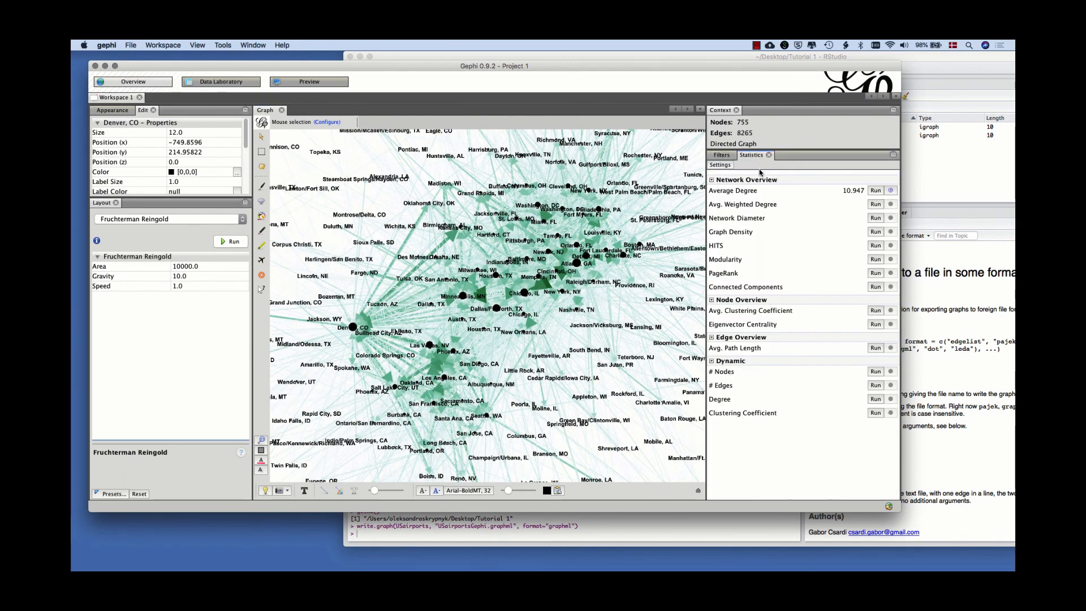
left_click(720, 155)
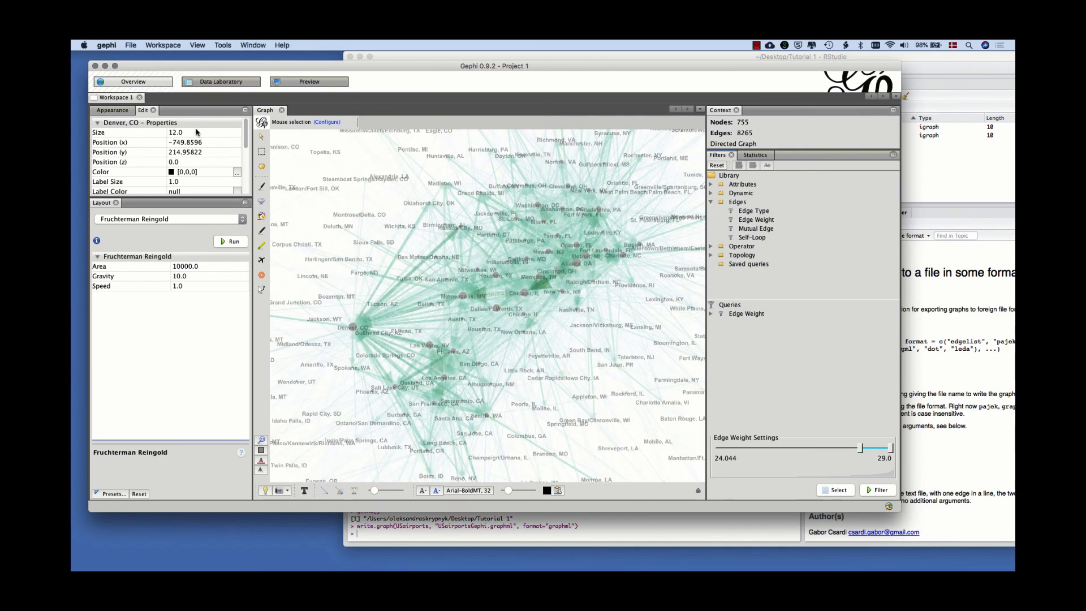
Look over the project's save and export commands without choosing one, and minimise the Gephi window.
left_click(131, 46)
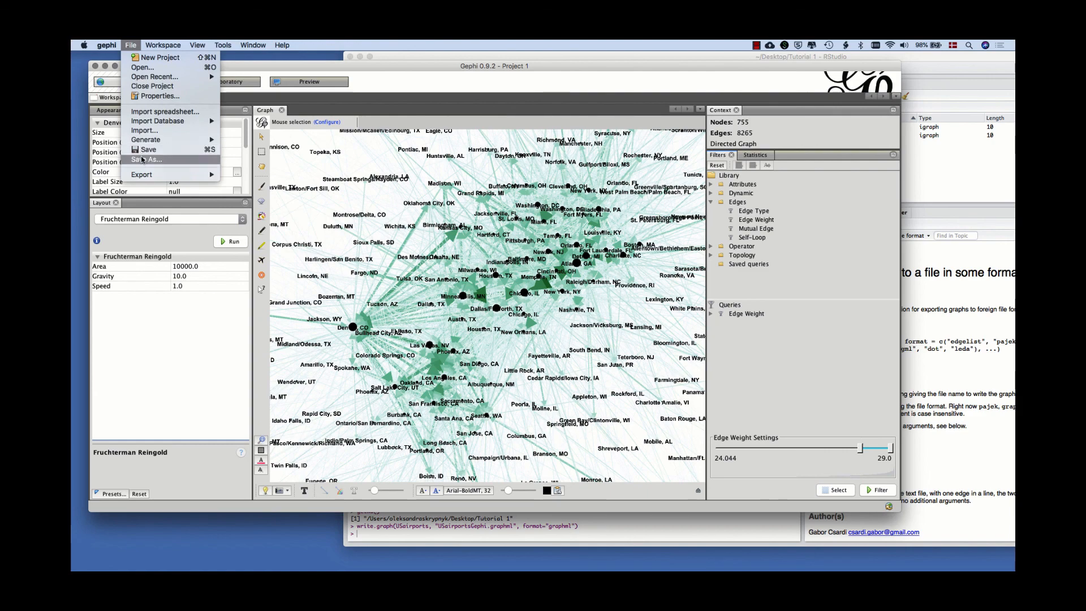
left_click(286, 67)
left_click(107, 66)
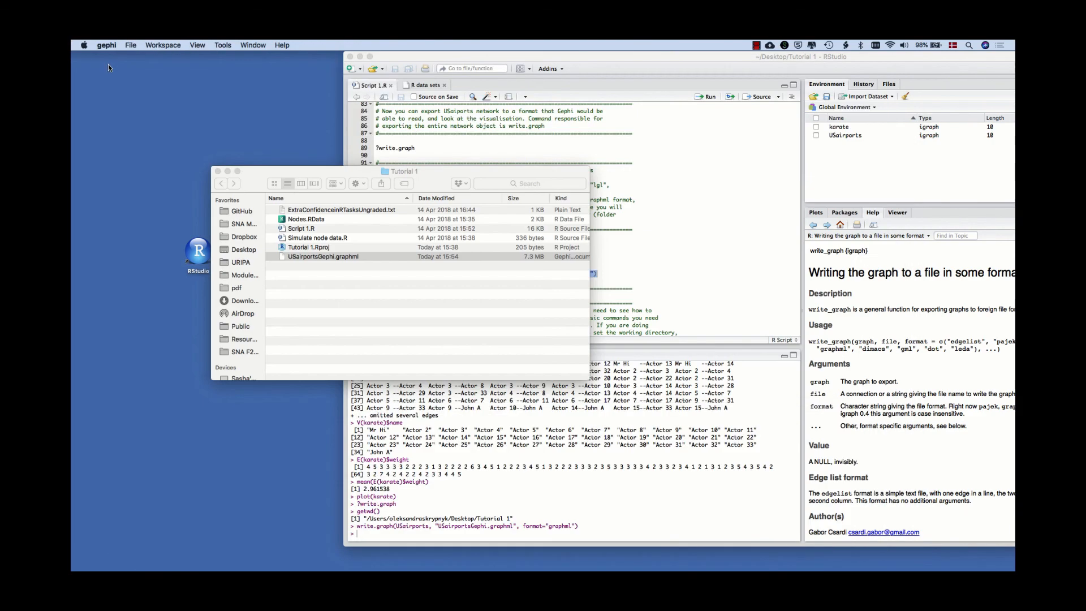